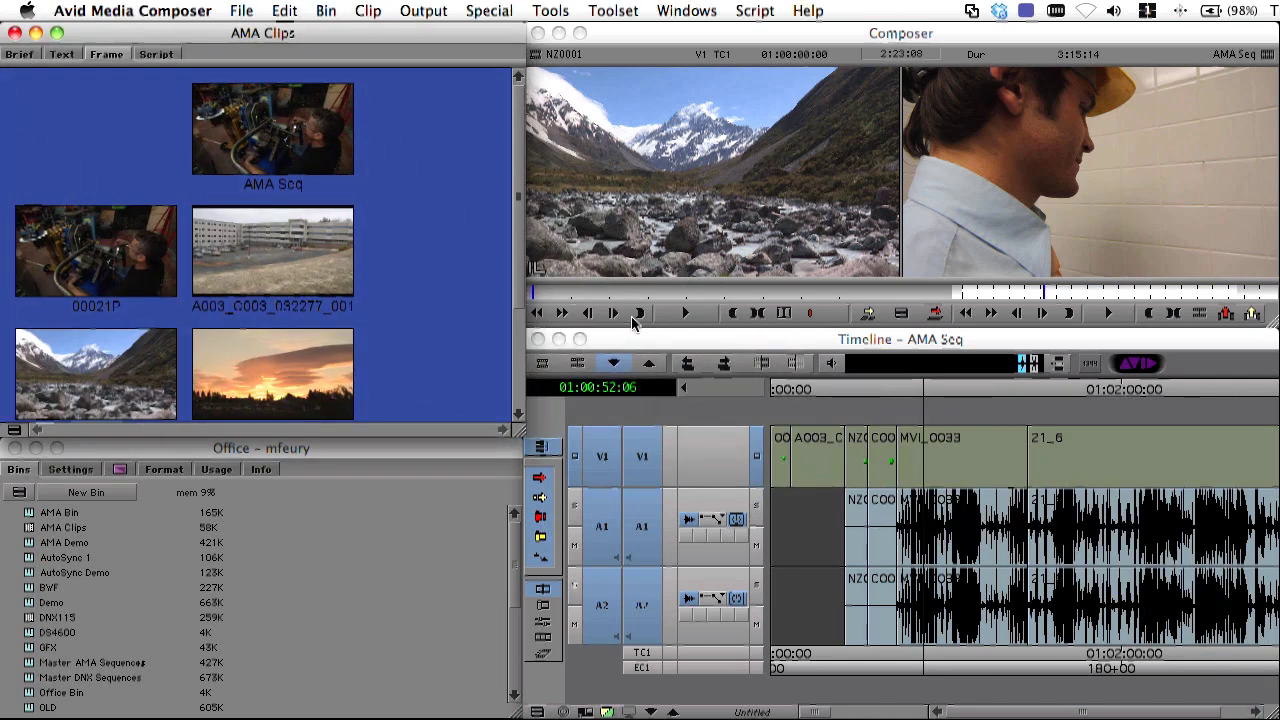
# Step: Switch the AMA Clips bin to Text view so each clip's video format is listed
pyautogui.scroll(-3, 517, 143)
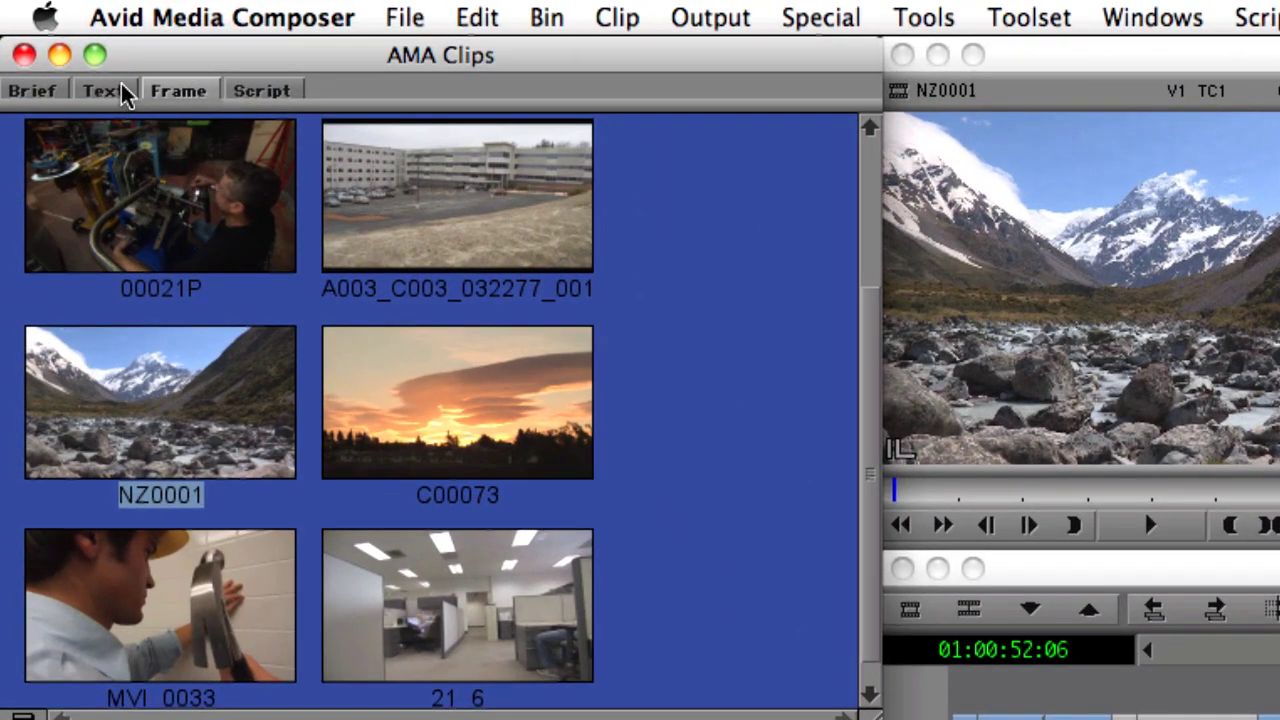
pyautogui.click(104, 91)
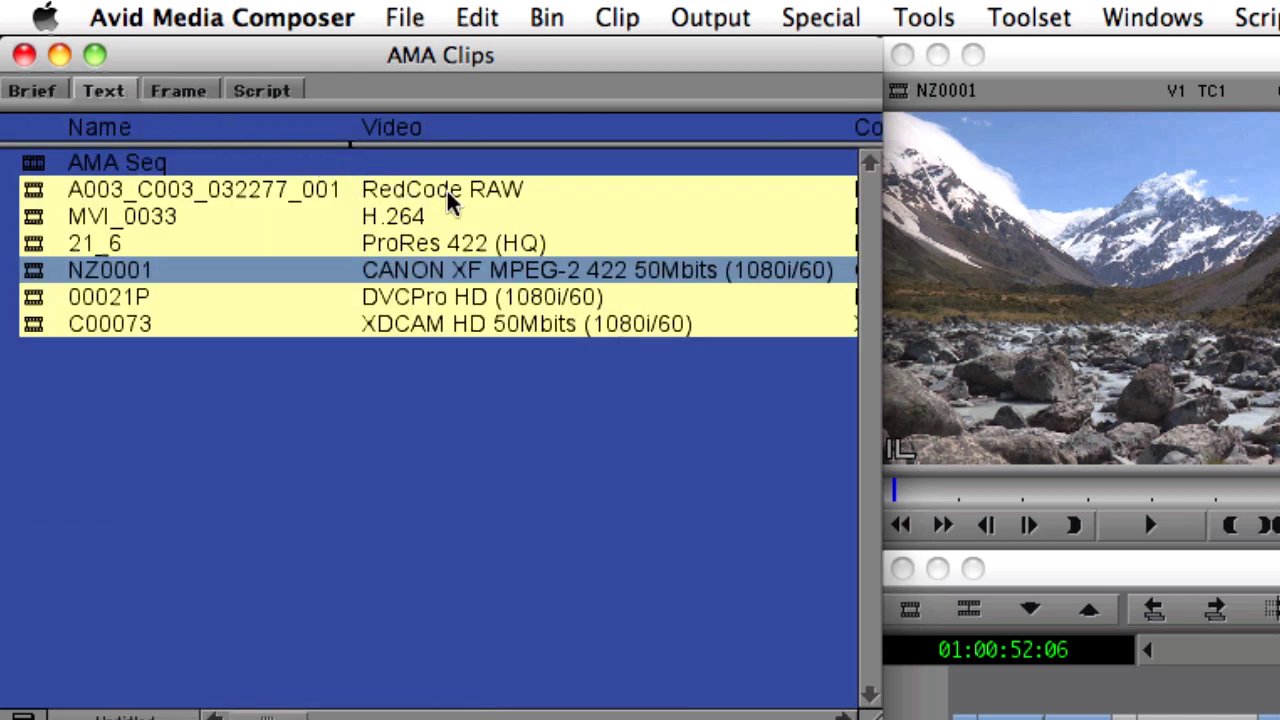
# Step: Select each clip in turn: RedCode RAW, H.264, ProRes 422 (HQ), Canon XF, DVCPro HD, XDCAM HD; then deselect
pyautogui.click(38, 190)
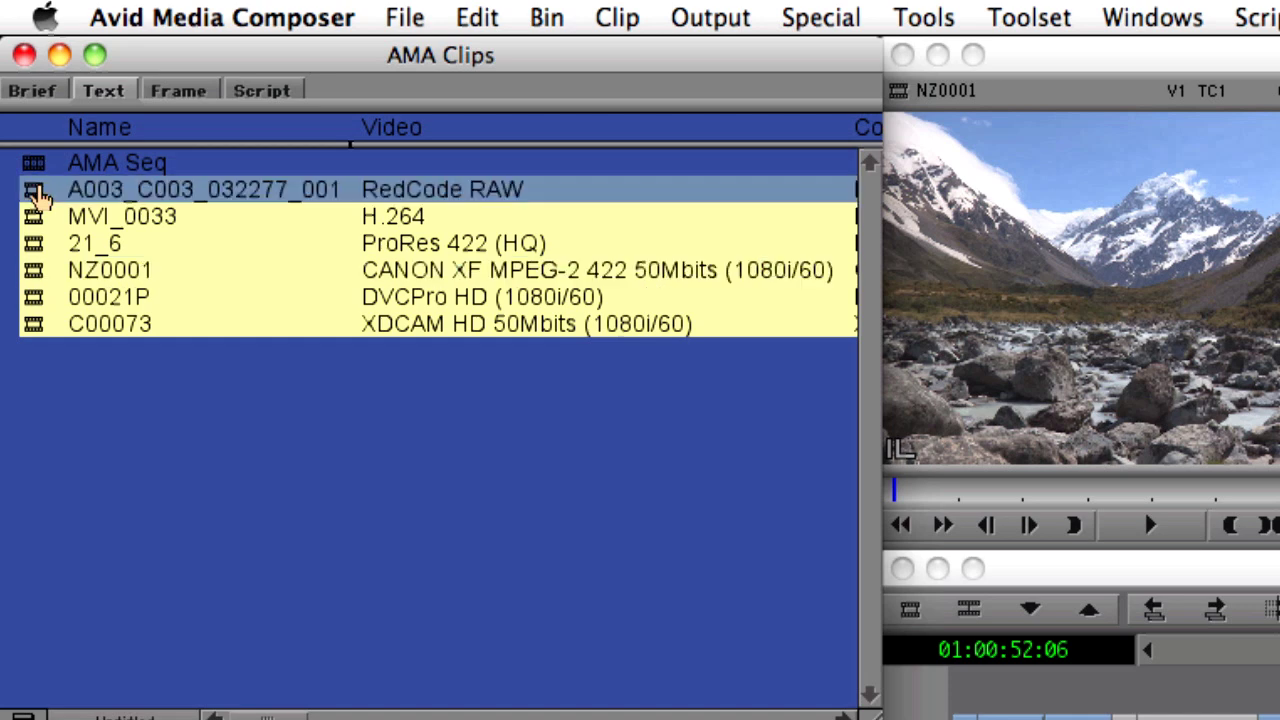
pyautogui.click(34, 219)
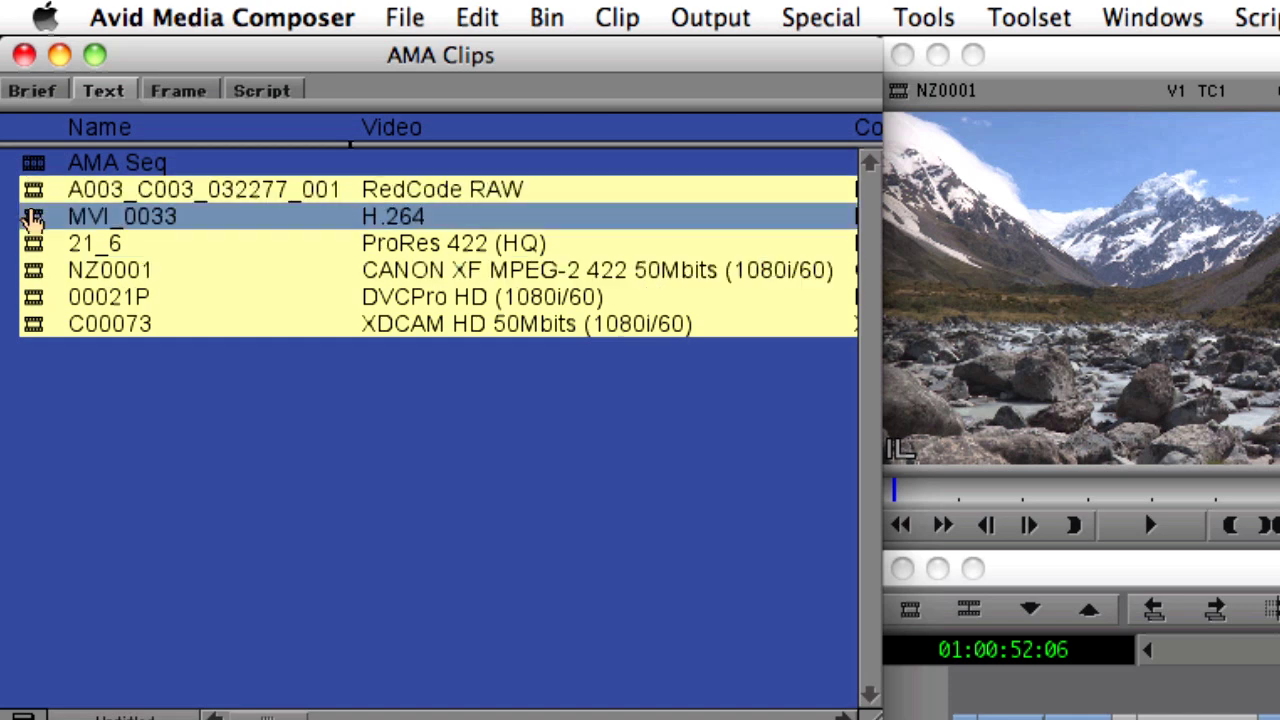
pyautogui.click(36, 248)
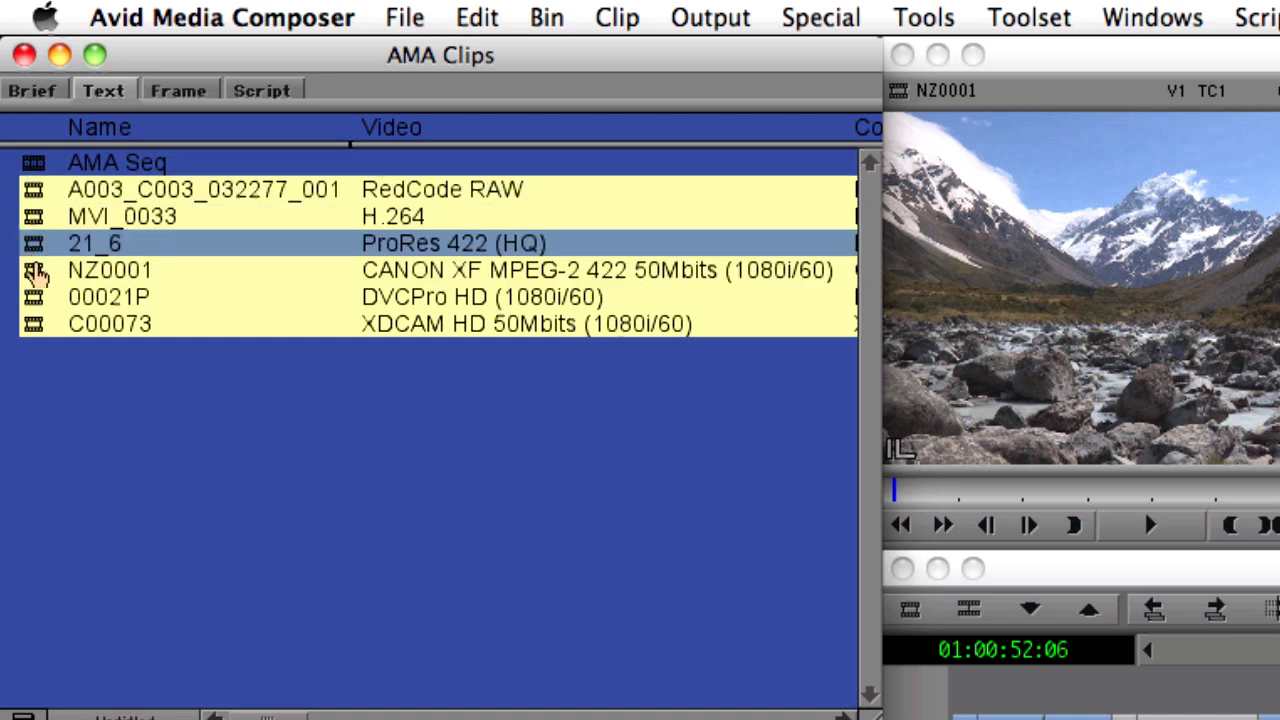
pyautogui.click(35, 272)
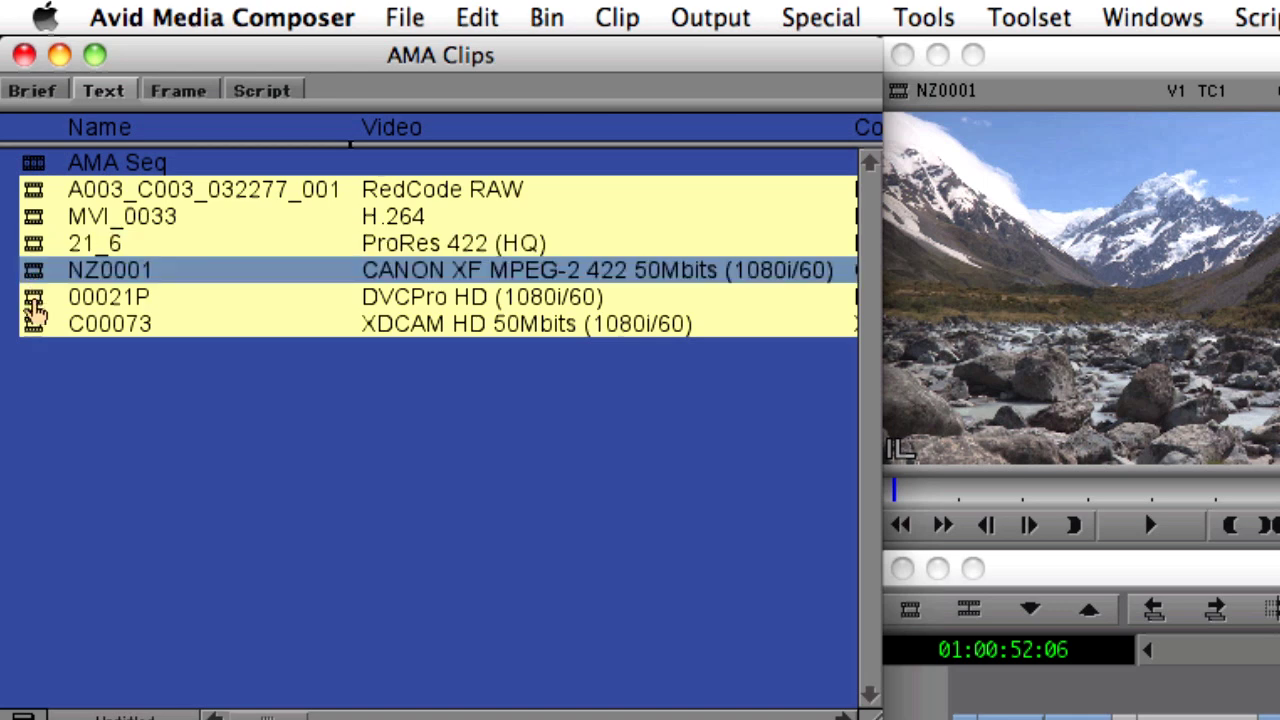
pyautogui.click(34, 302)
pyautogui.click(30, 338)
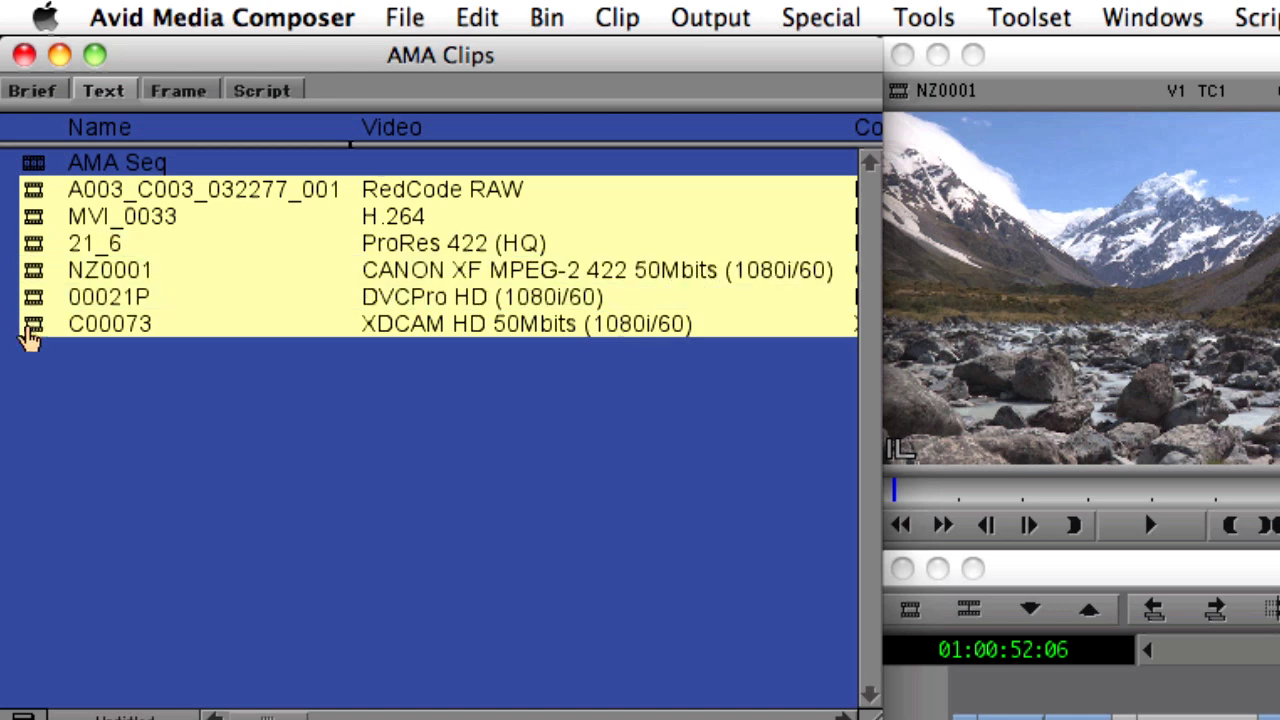
pyautogui.click(32, 326)
pyautogui.click(45, 372)
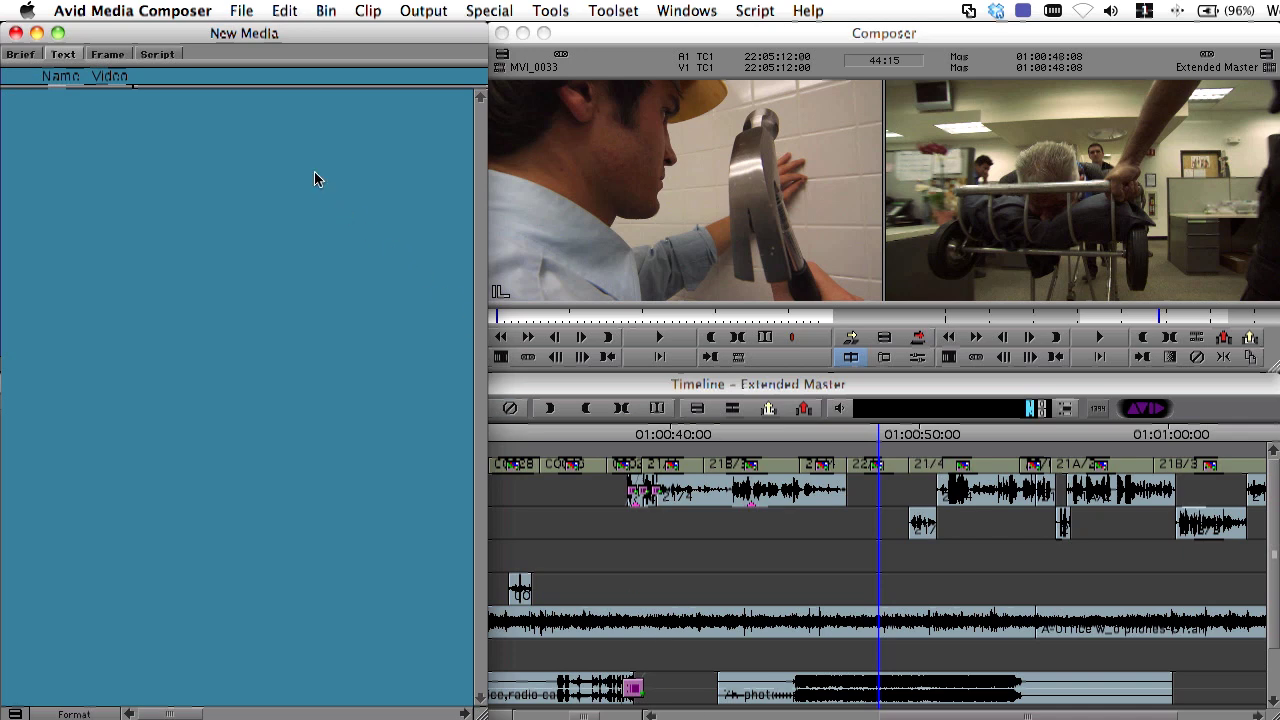
# Step: Link the Brick drive's XDCAM folder as an AMA volume
pyautogui.click(241, 10)
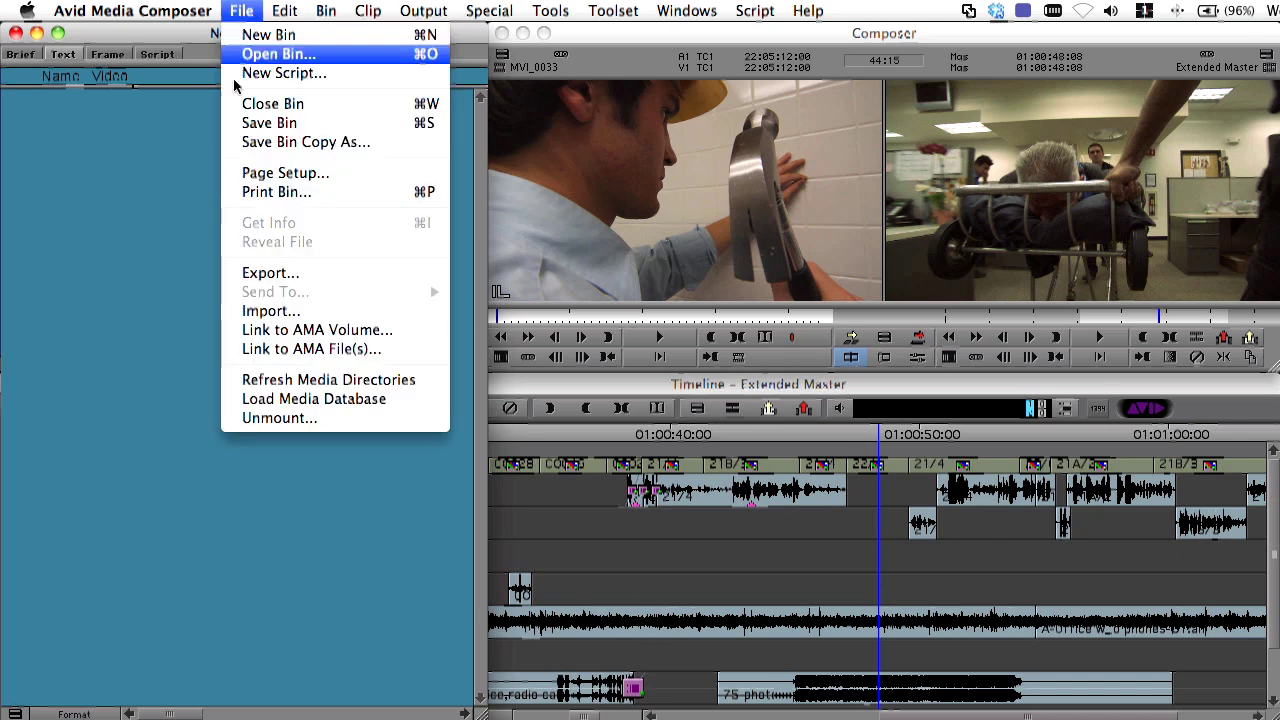
pyautogui.click(236, 331)
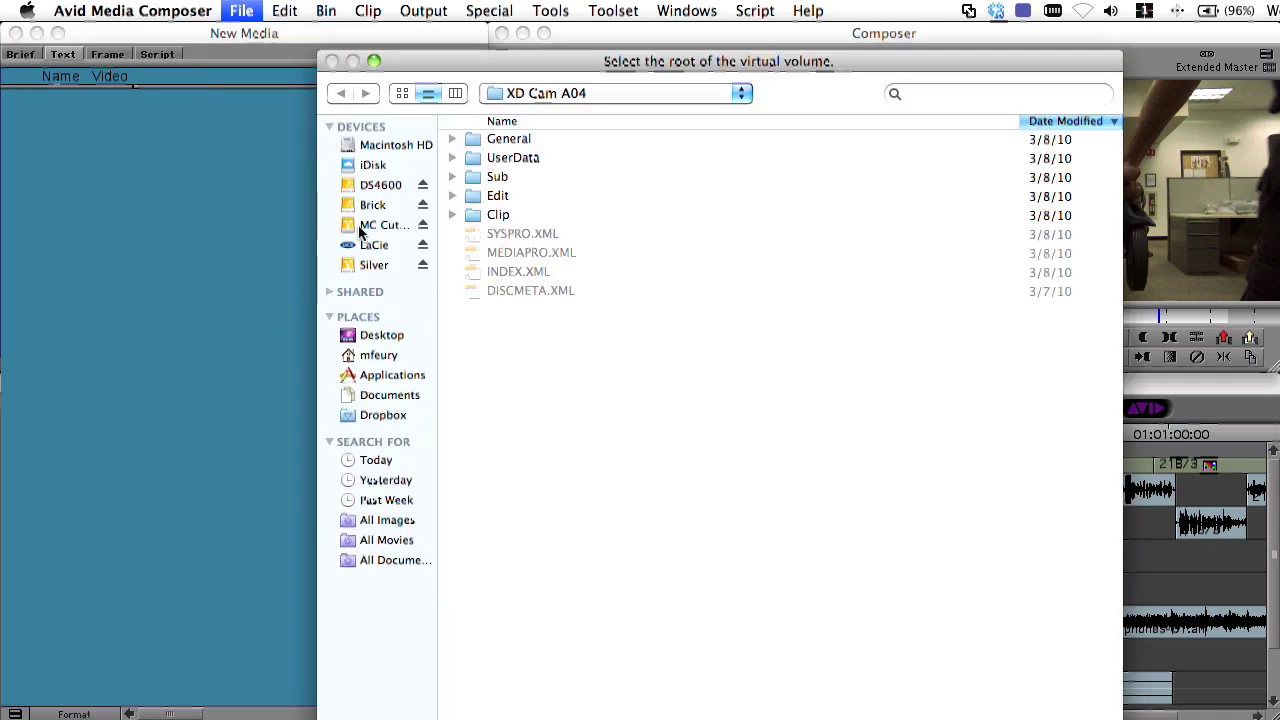
pyautogui.click(371, 206)
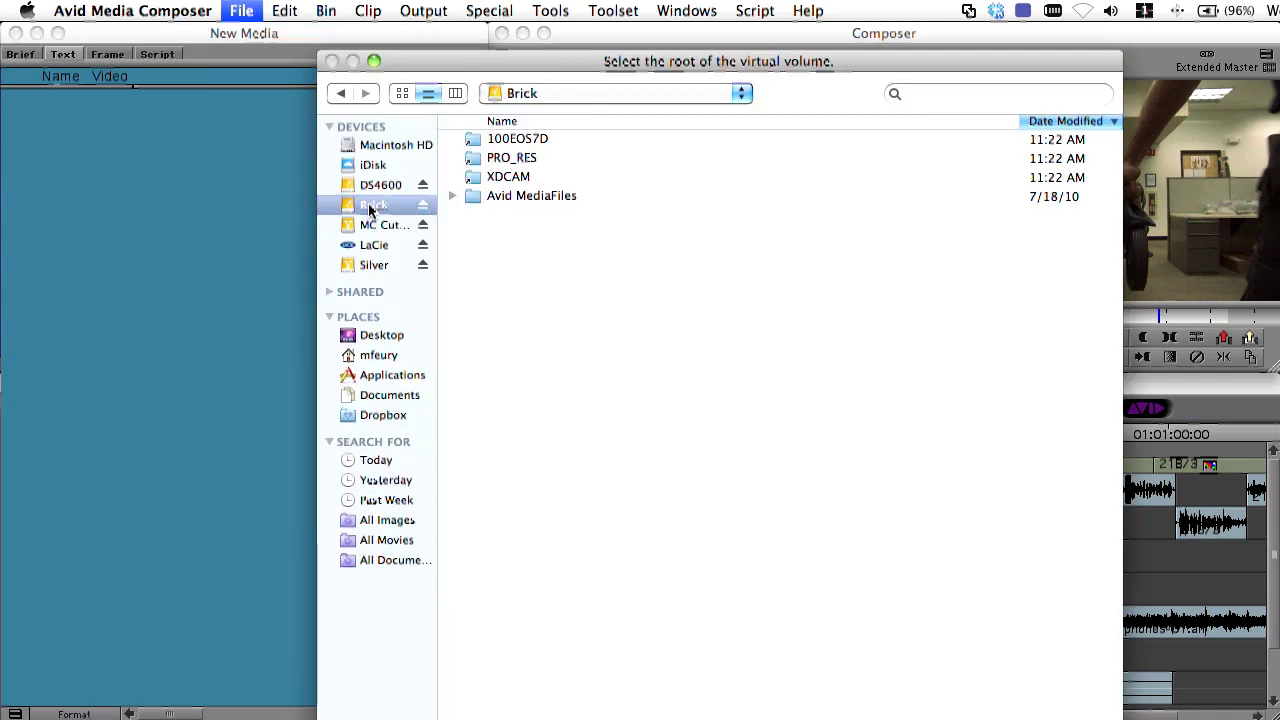
pyautogui.click(498, 178)
pyautogui.press('Return')
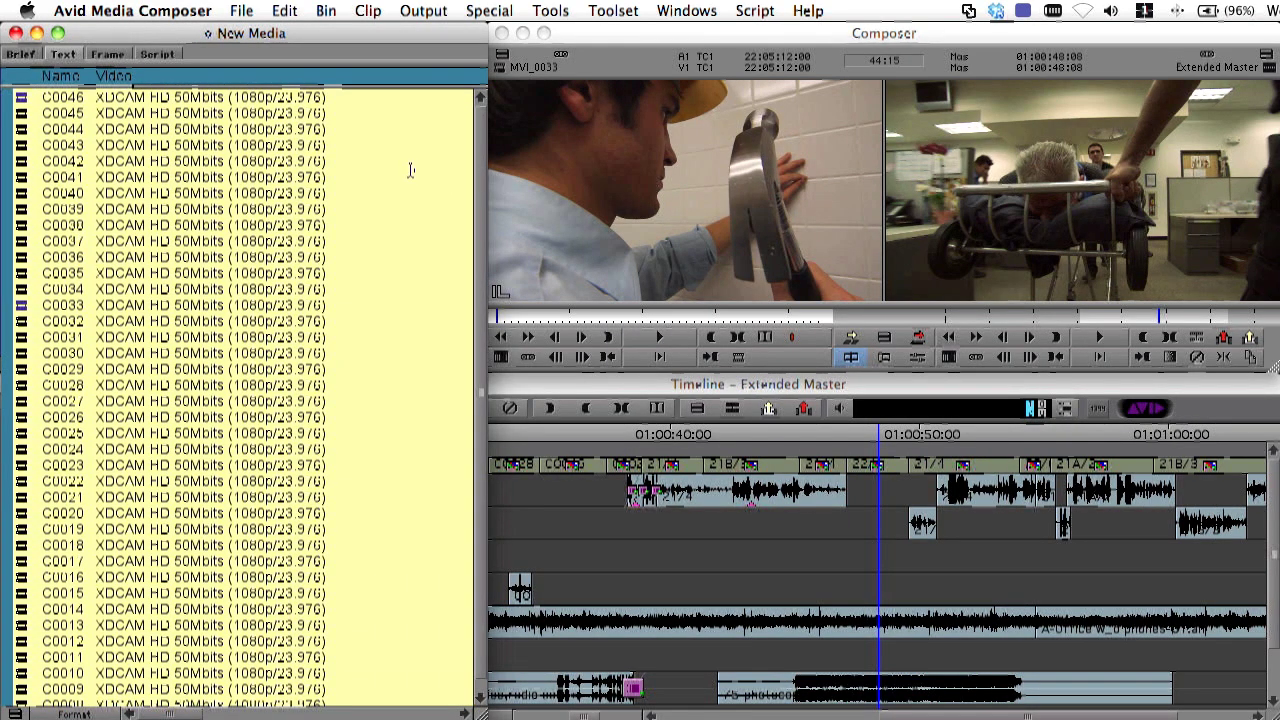
# Step: Link the Brick drive's PRO_RES folder as an AMA volume
pyautogui.click(241, 11)
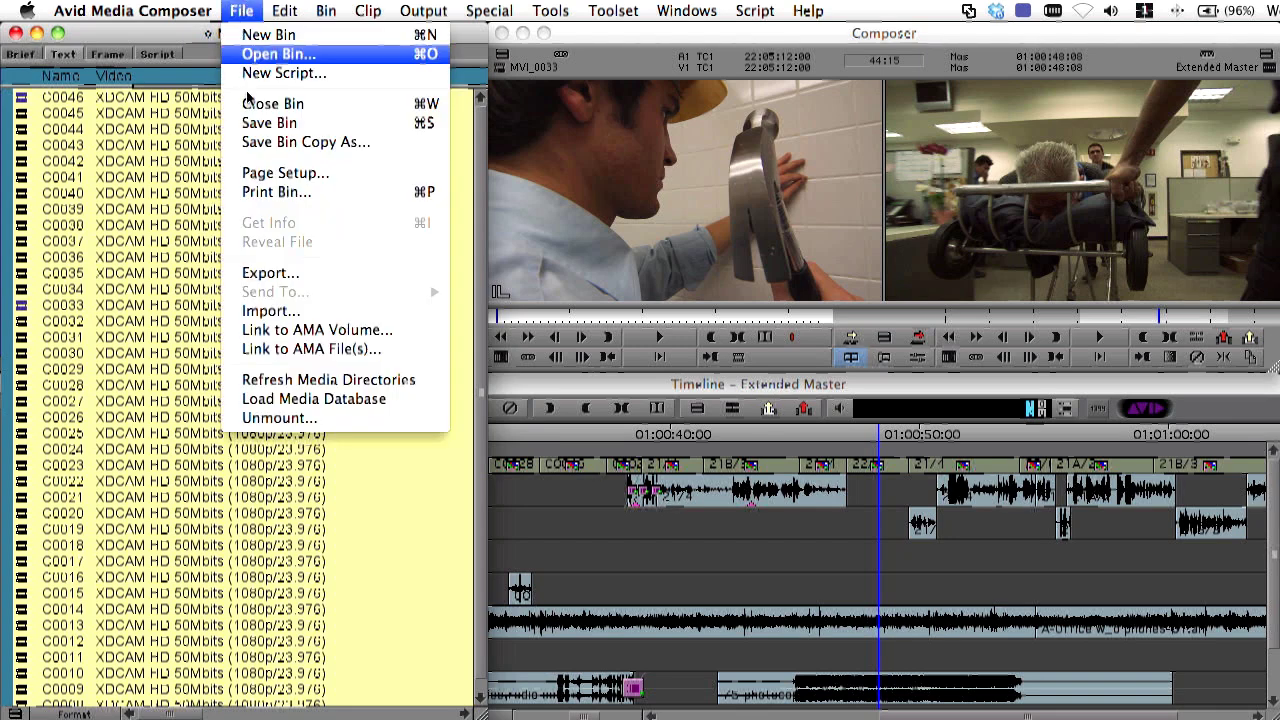
pyautogui.click(345, 331)
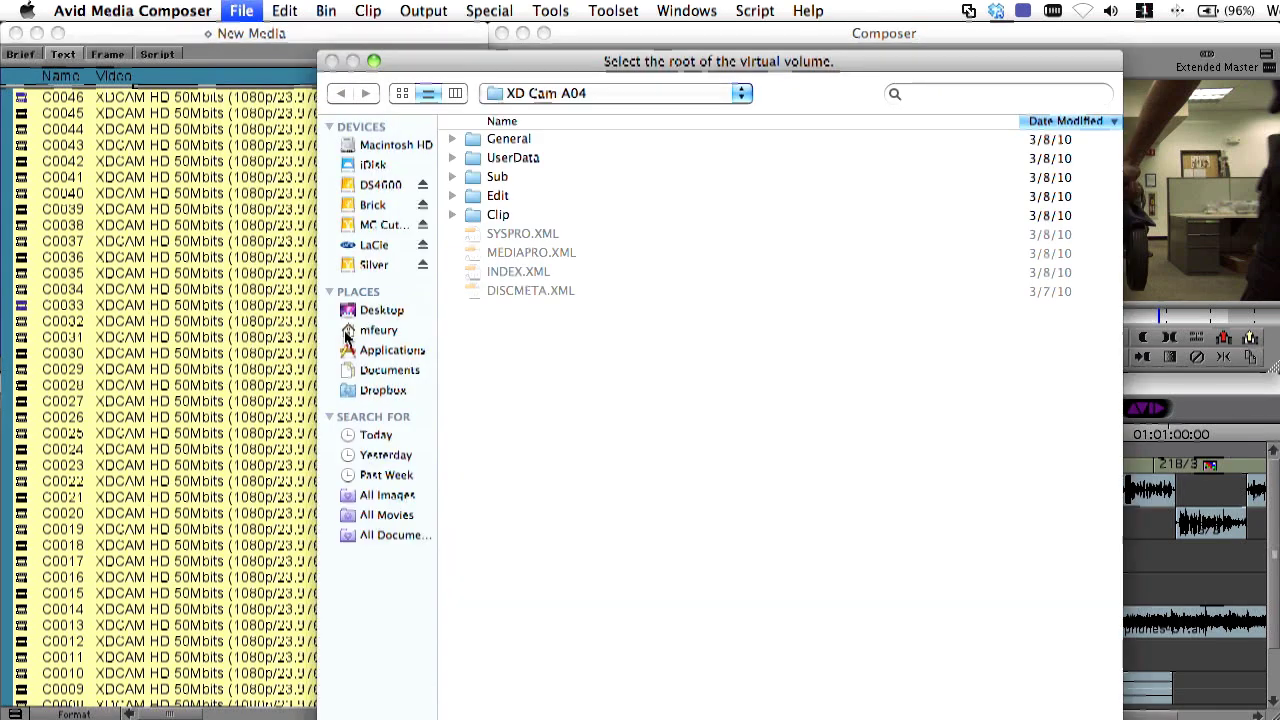
pyautogui.click(385, 207)
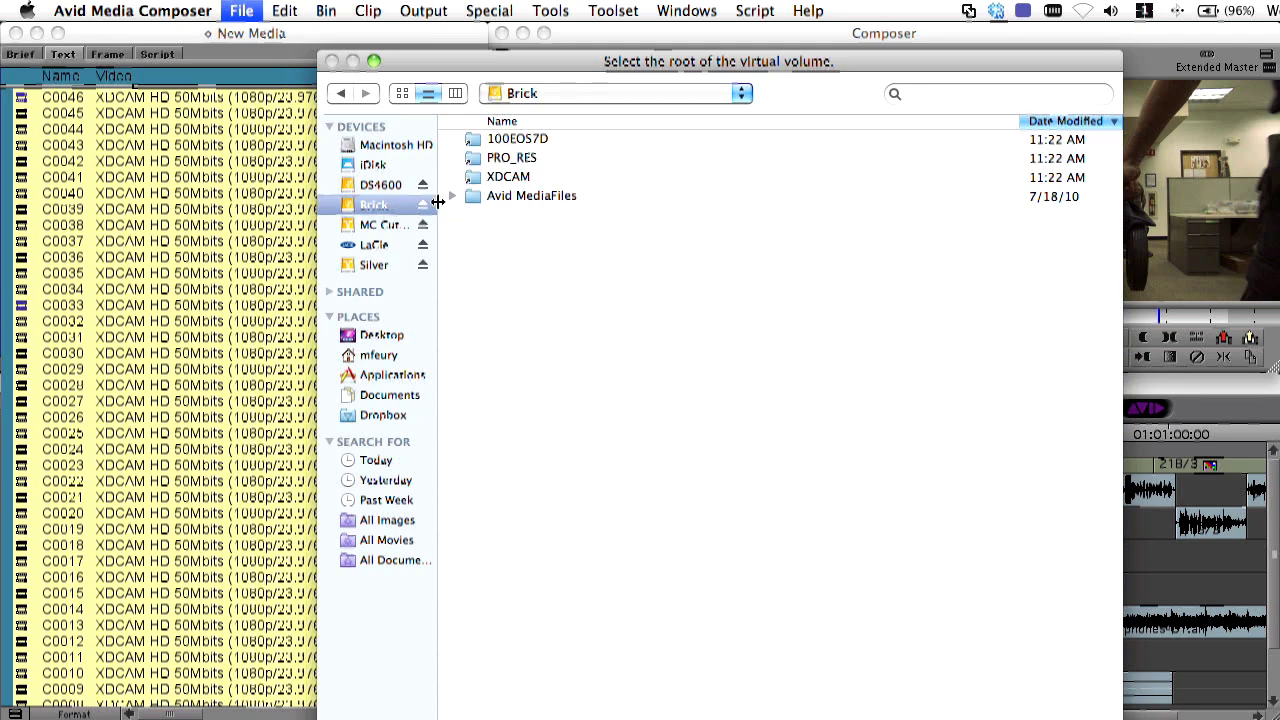
pyautogui.click(493, 160)
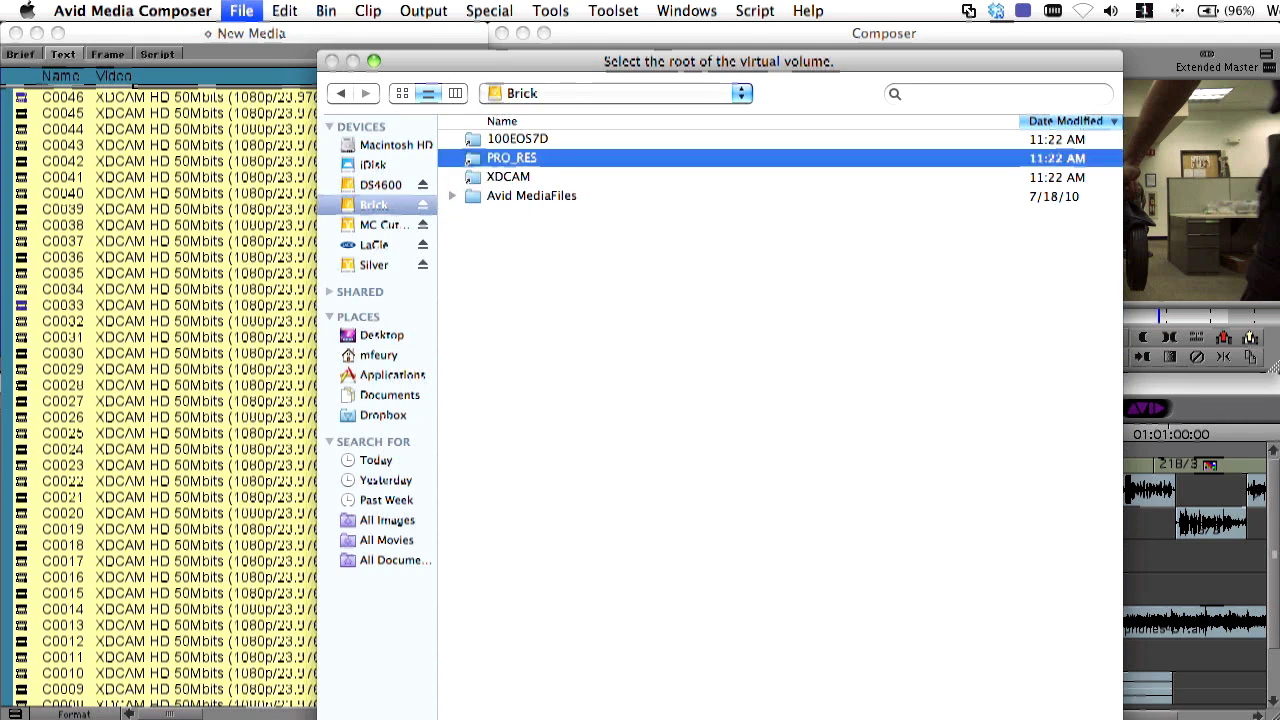
pyautogui.press('Return')
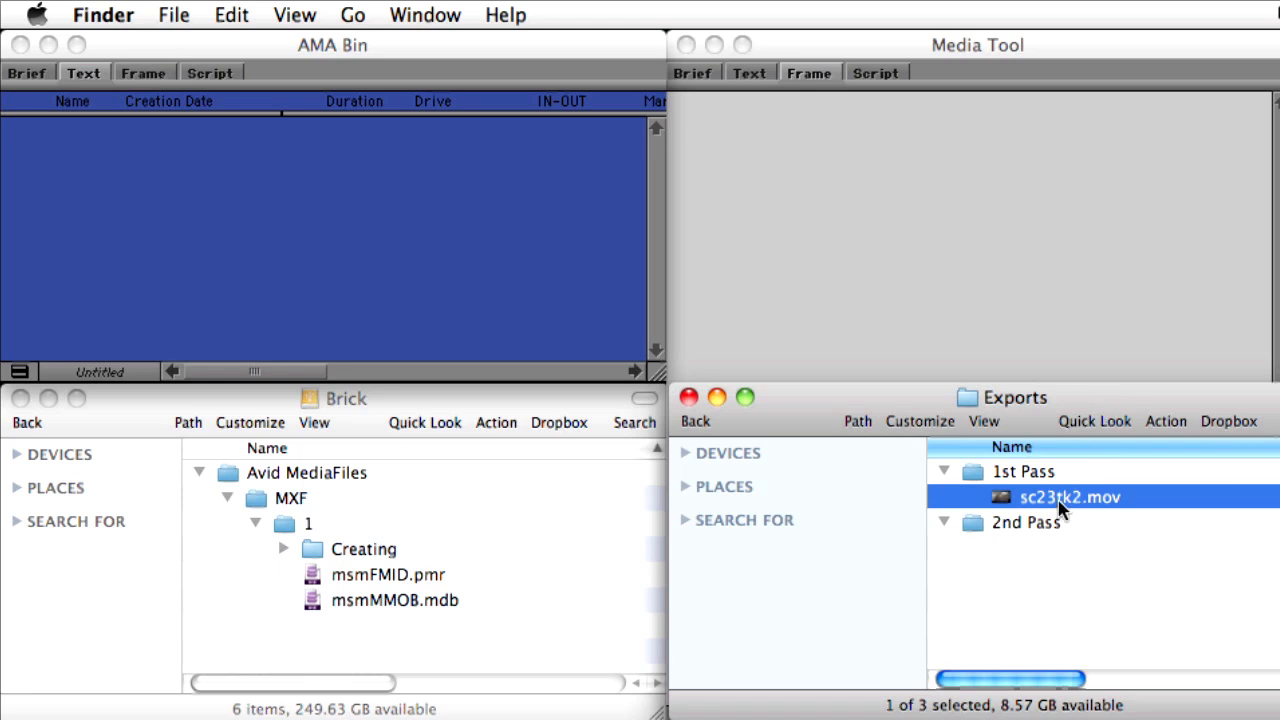
# Step: Add sc23tk2.mov from Exports to the AMA Bin and check Brick's MXF media folder
pyautogui.moveTo(1060, 510); pyautogui.dragTo(200, 205)
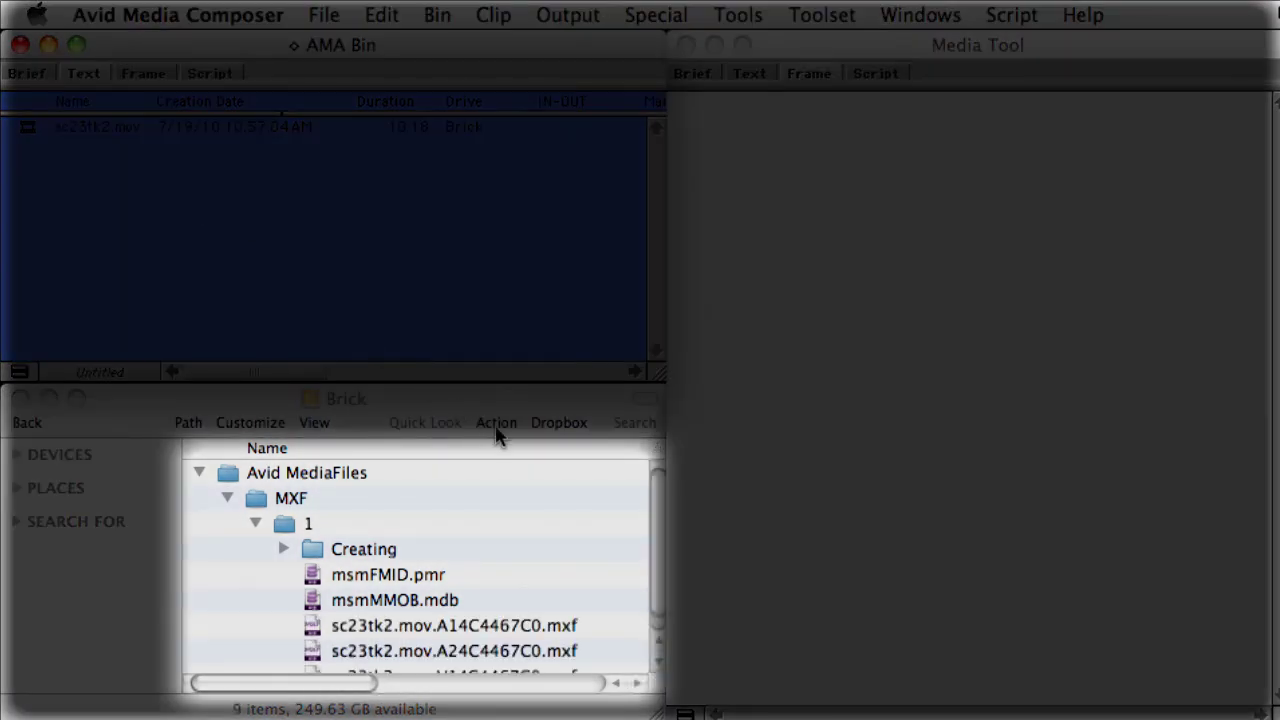
pyautogui.click(651, 513)
pyautogui.moveTo(655, 514); pyautogui.dragTo(648, 540)
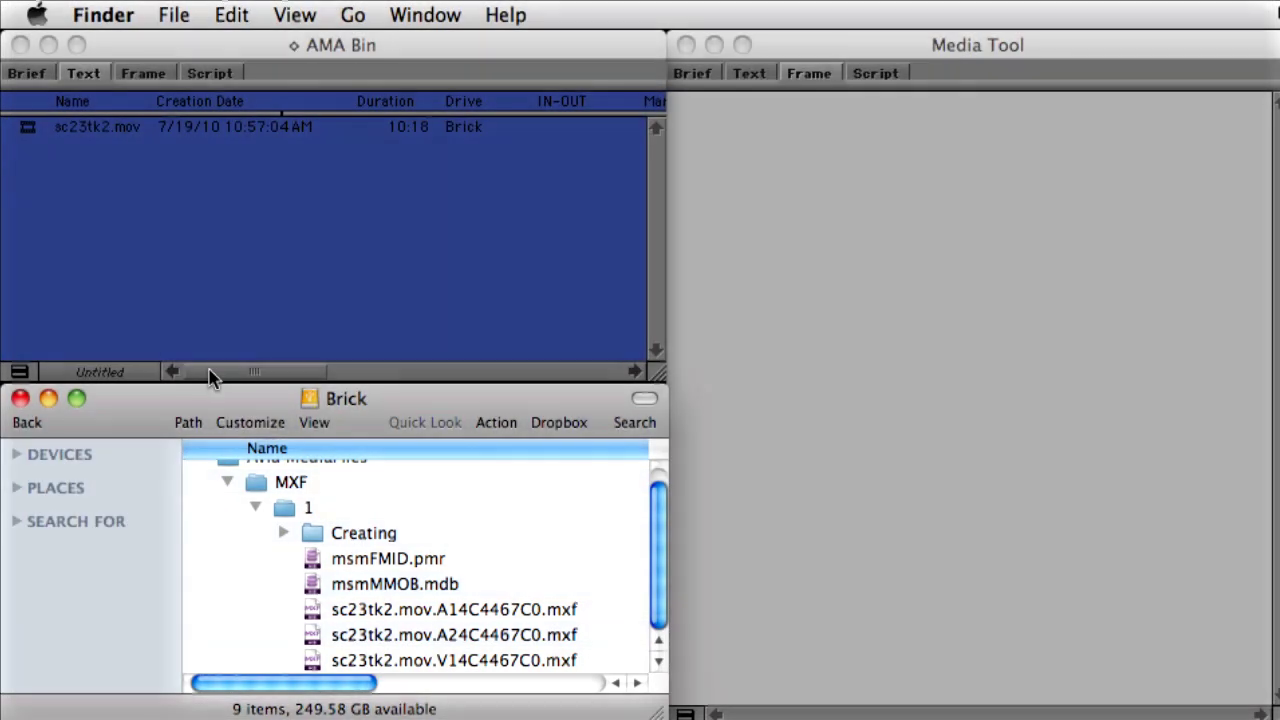
# Step: Show the AMA Bin's sc23tk2.mov clip as a thumbnail
pyautogui.click(216, 374)
pyautogui.moveTo(275, 376)
pyautogui.mouseDown()
pyautogui.moveTo(563, 389)
pyautogui.moveTo(286, 354)
pyautogui.mouseUp()
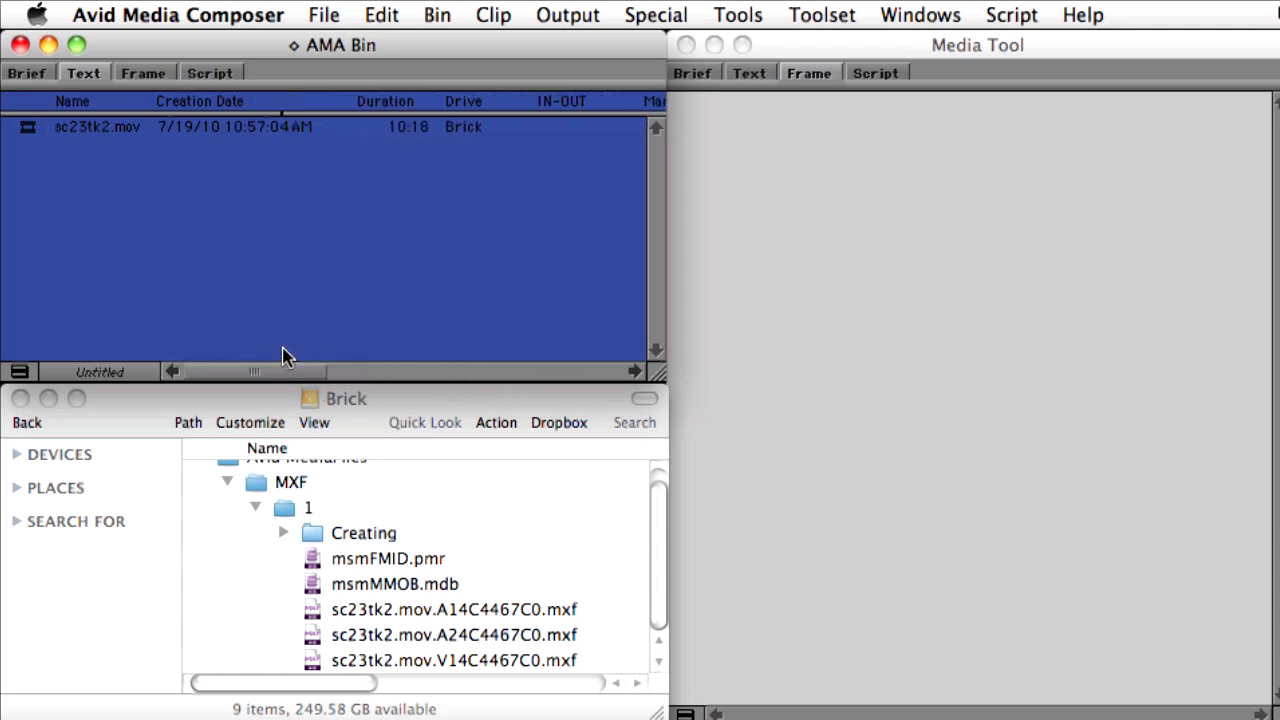
pyautogui.click(143, 74)
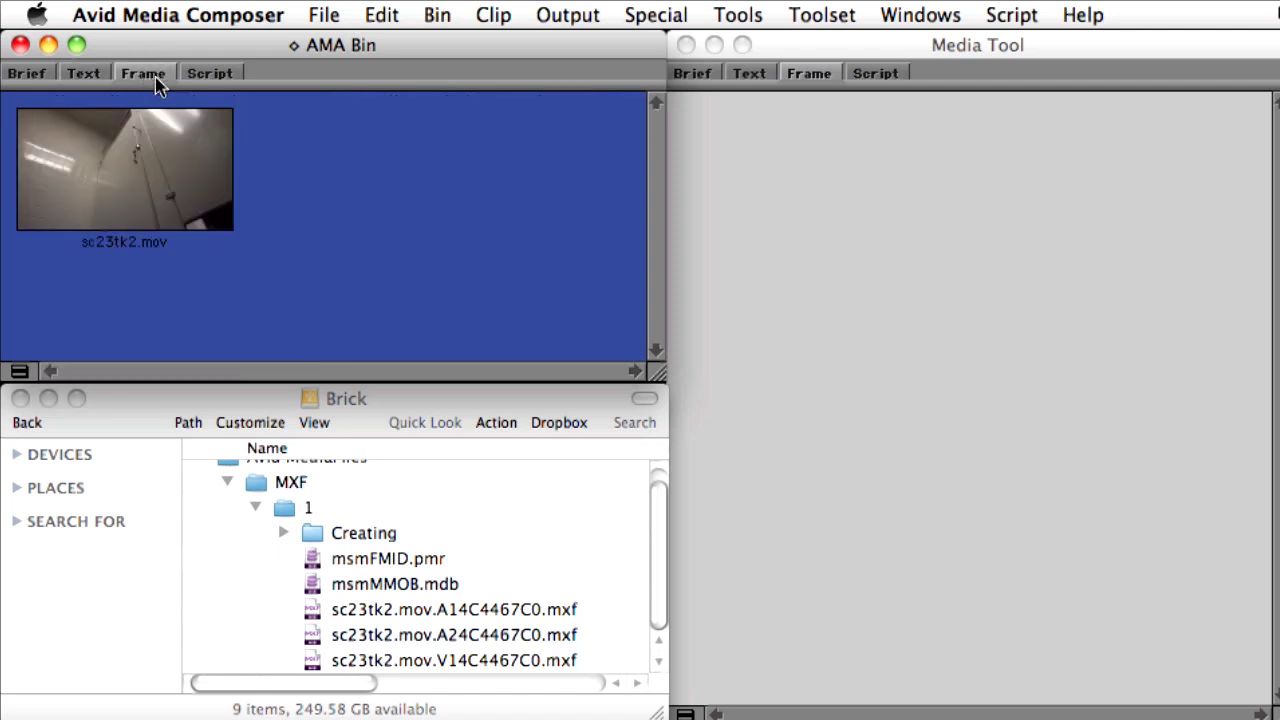
# Step: Set the Media Tool to display master clips from the Brick drive's AMA project, showing sc23tk2.mov
pyautogui.click(741, 195)
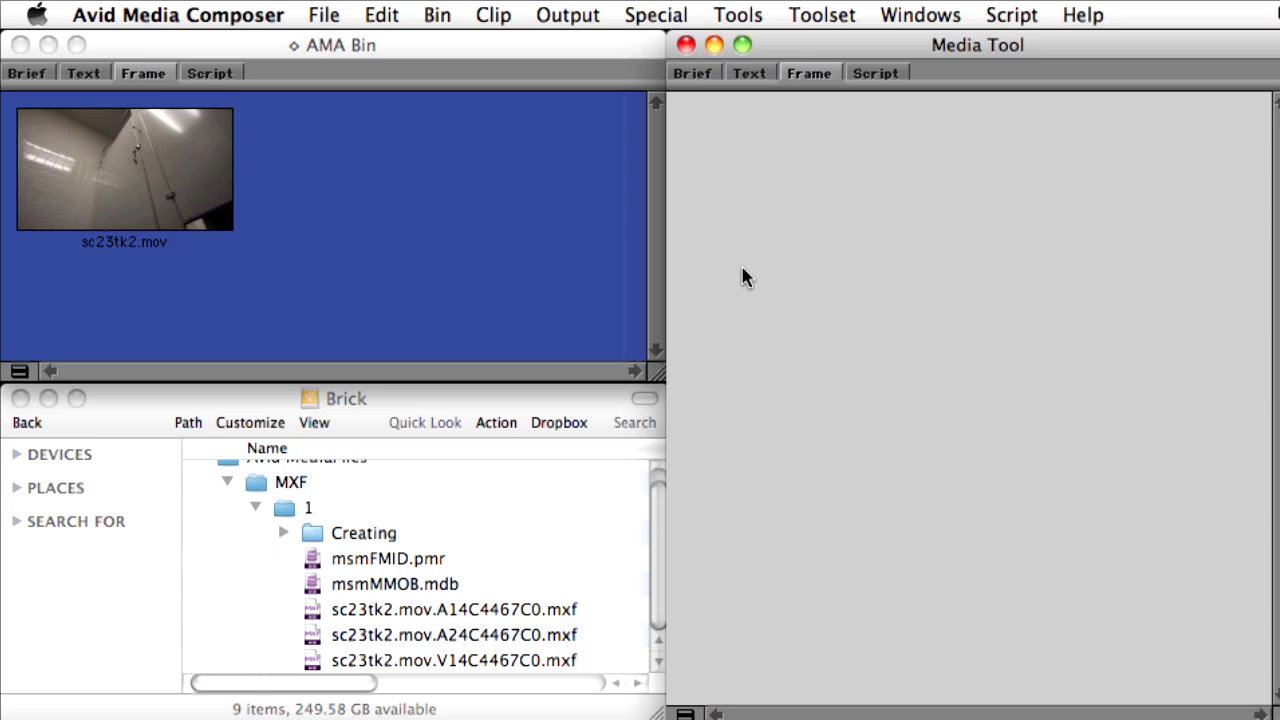
pyautogui.click(686, 713)
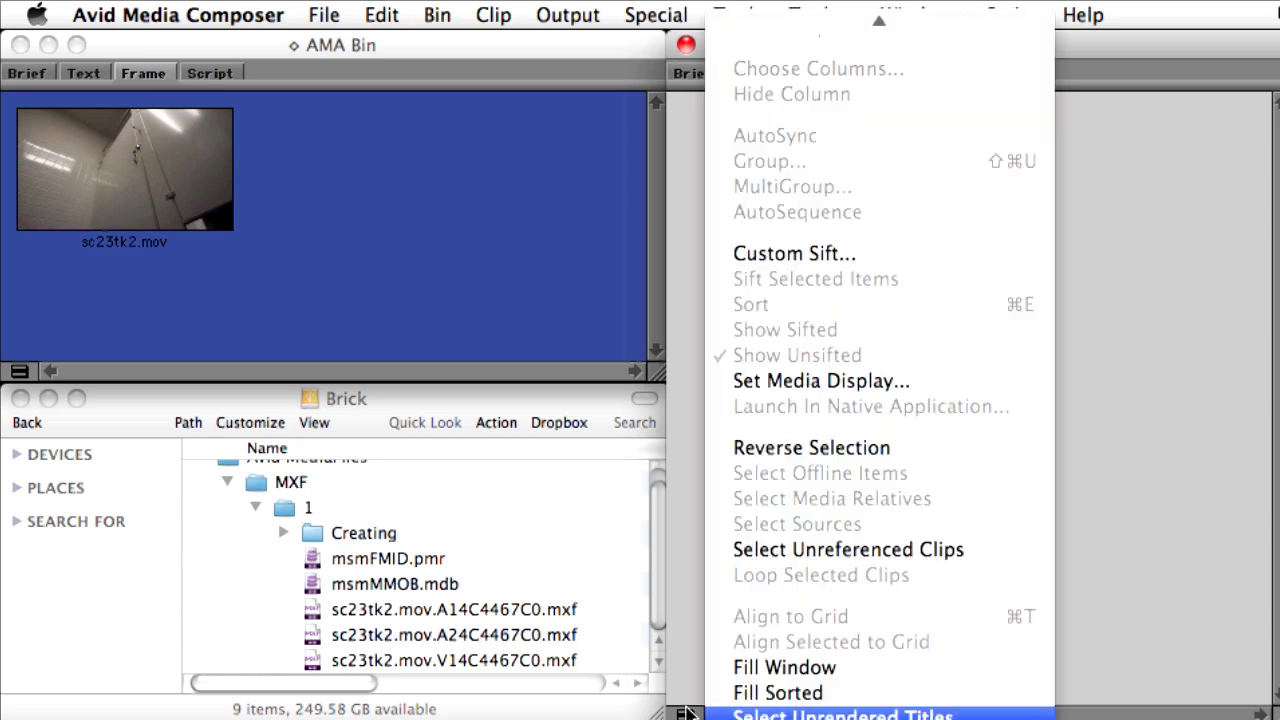
pyautogui.click(781, 386)
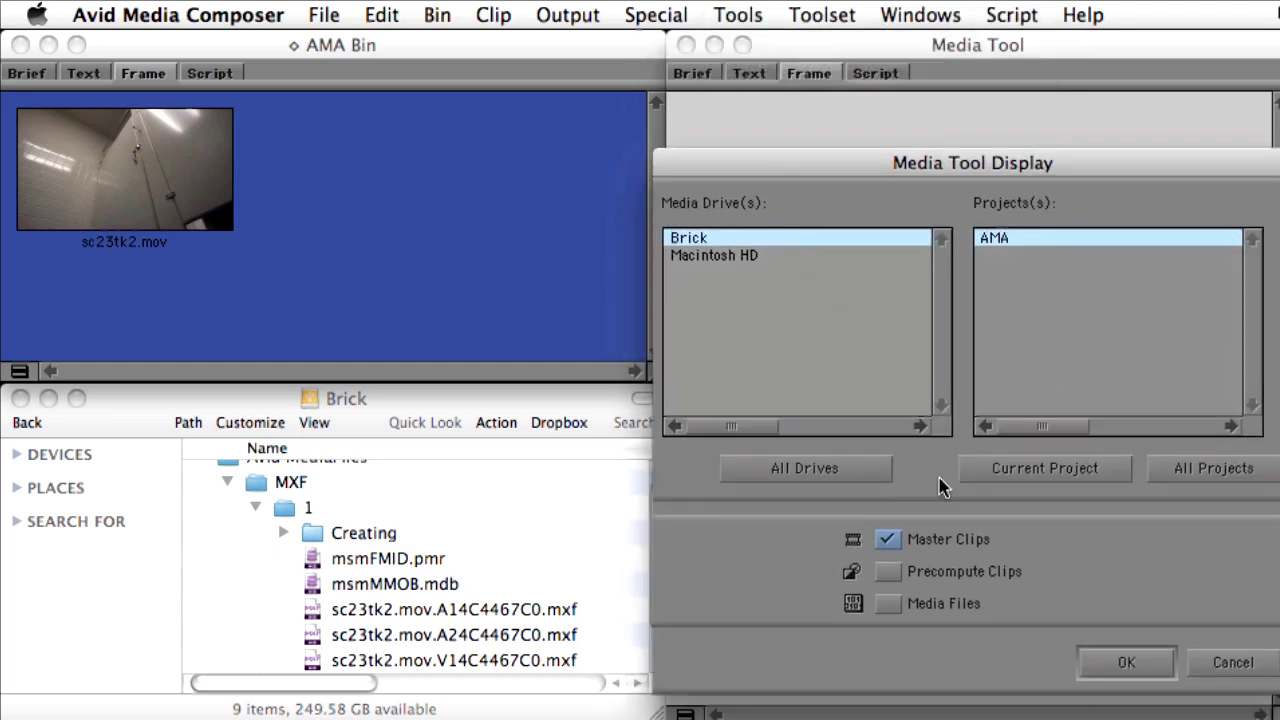
pyautogui.click(1126, 663)
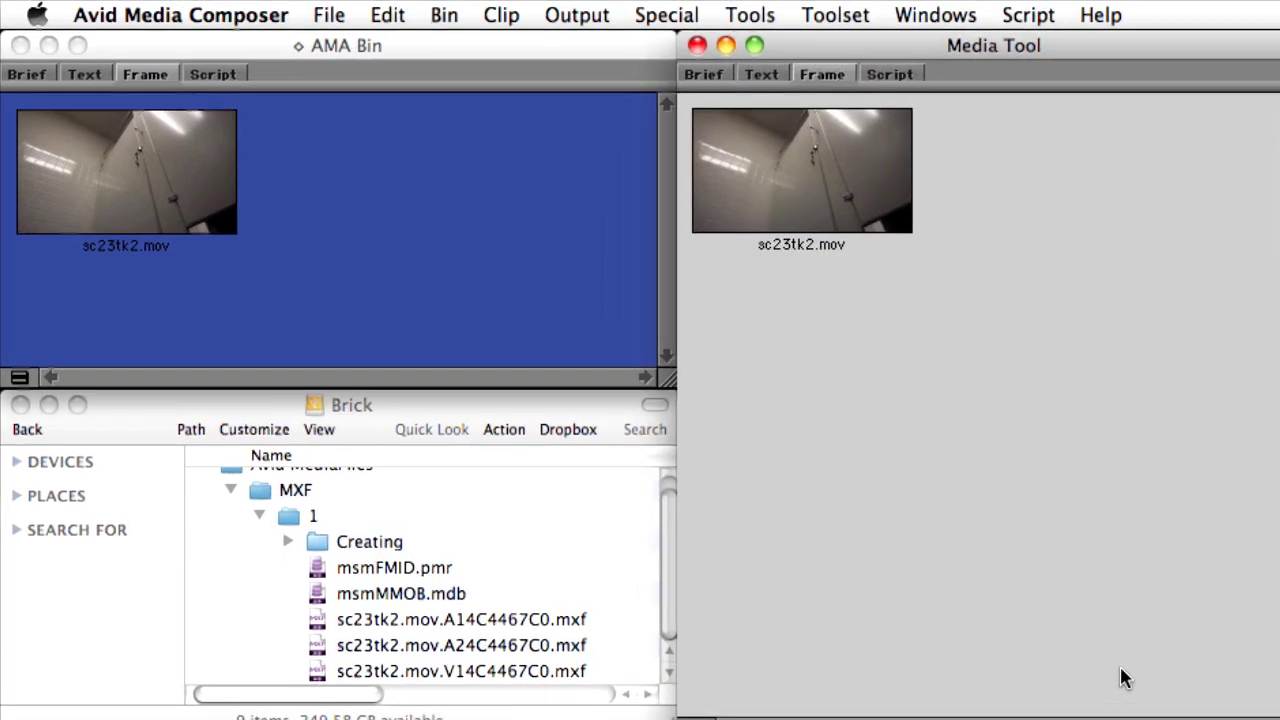
pyautogui.click(200, 180)
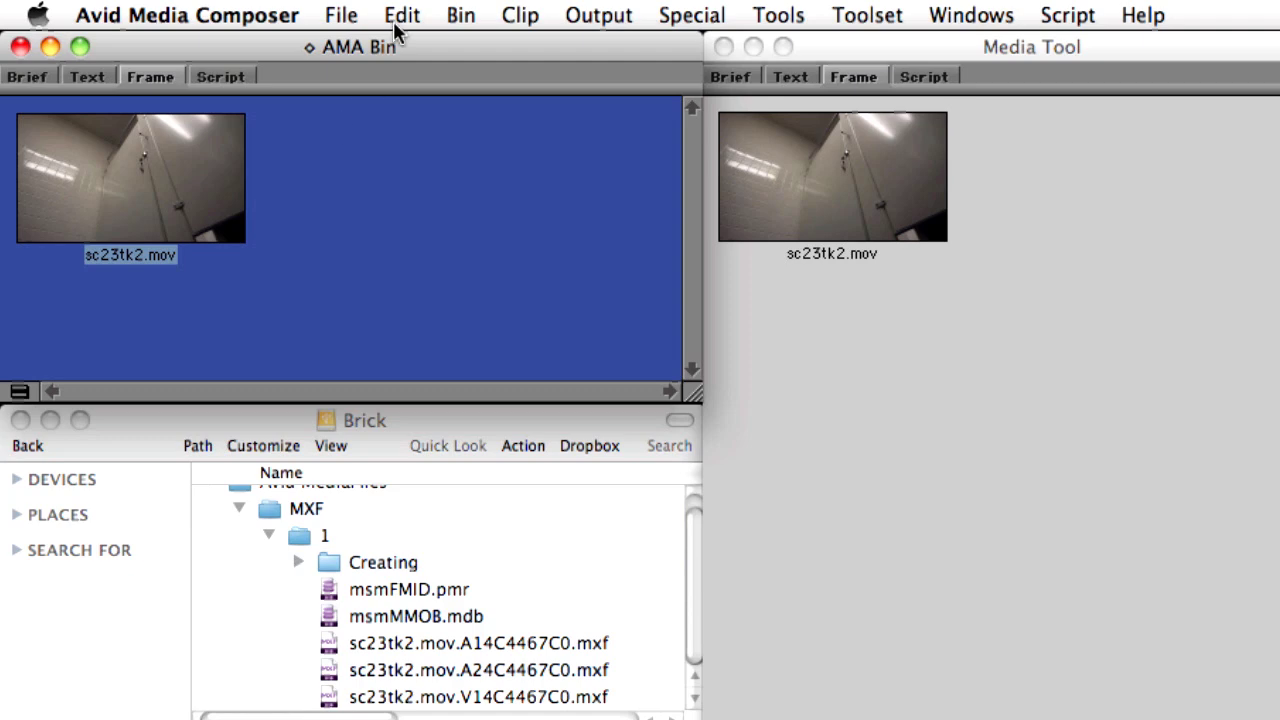
# Step: Delete only the sc23tk2.mov master clip from the AMA Bin
pyautogui.click(400, 17)
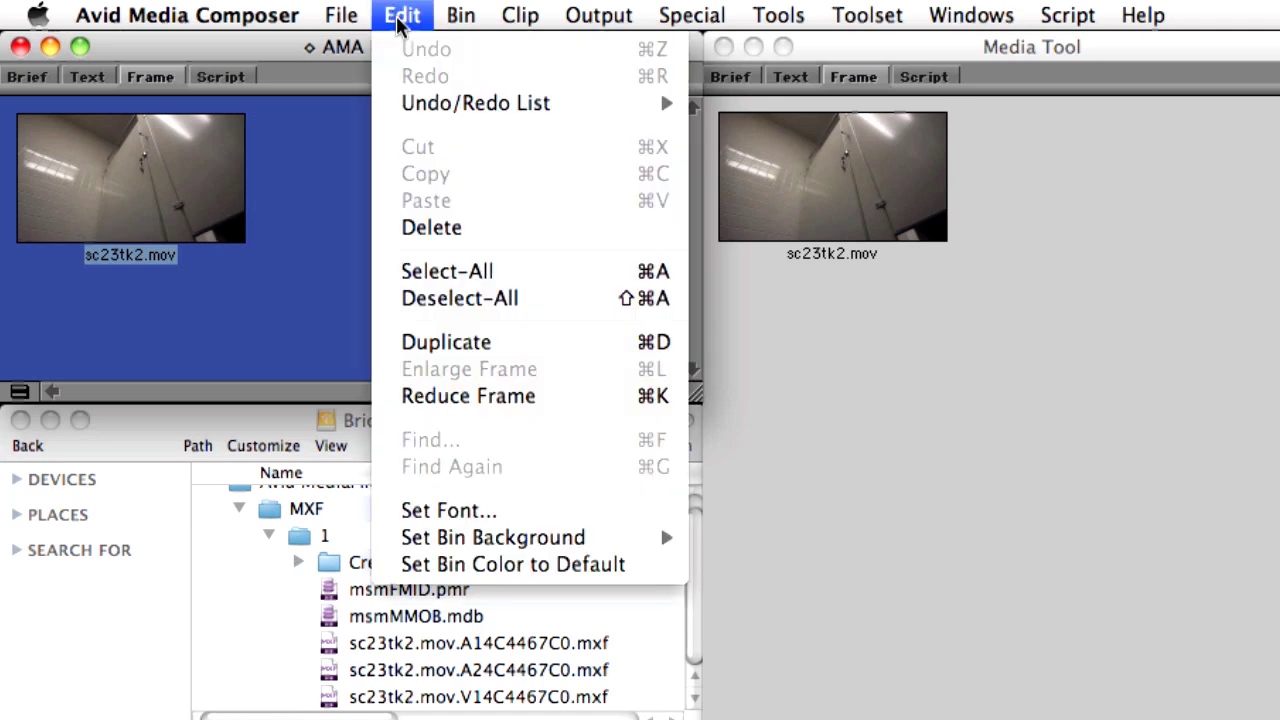
pyautogui.click(444, 225)
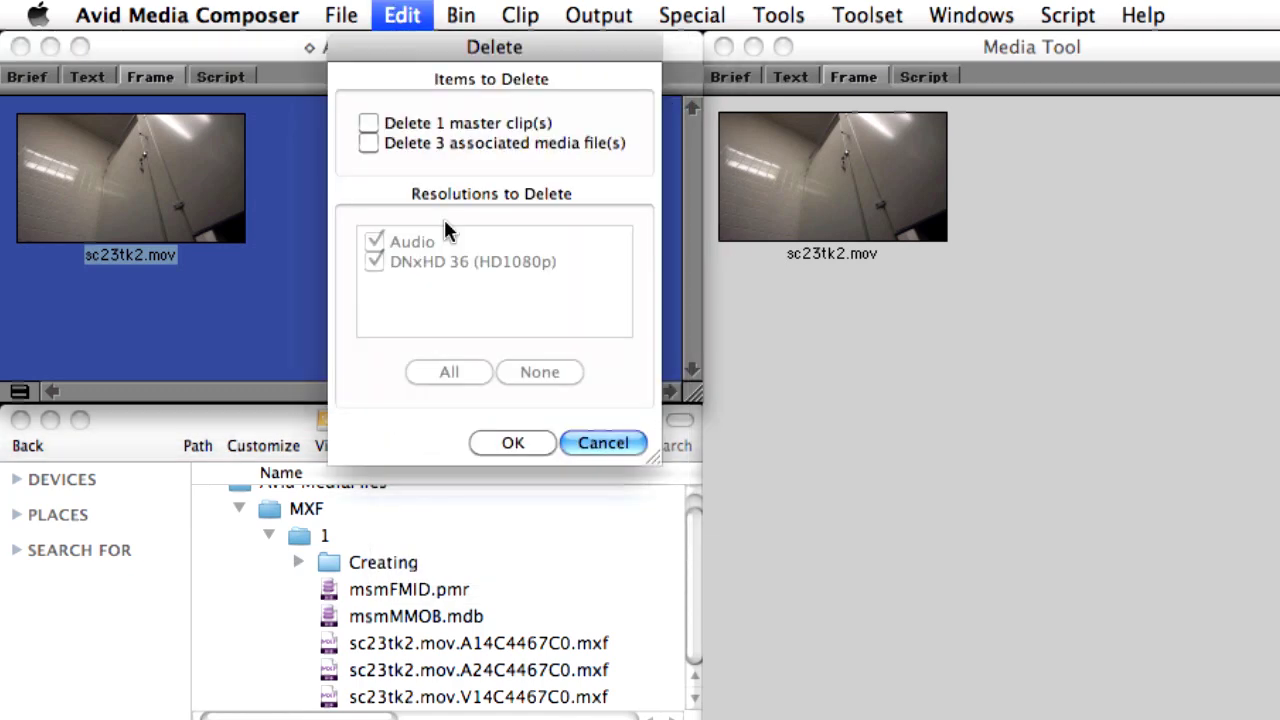
pyautogui.click(371, 124)
pyautogui.click(516, 440)
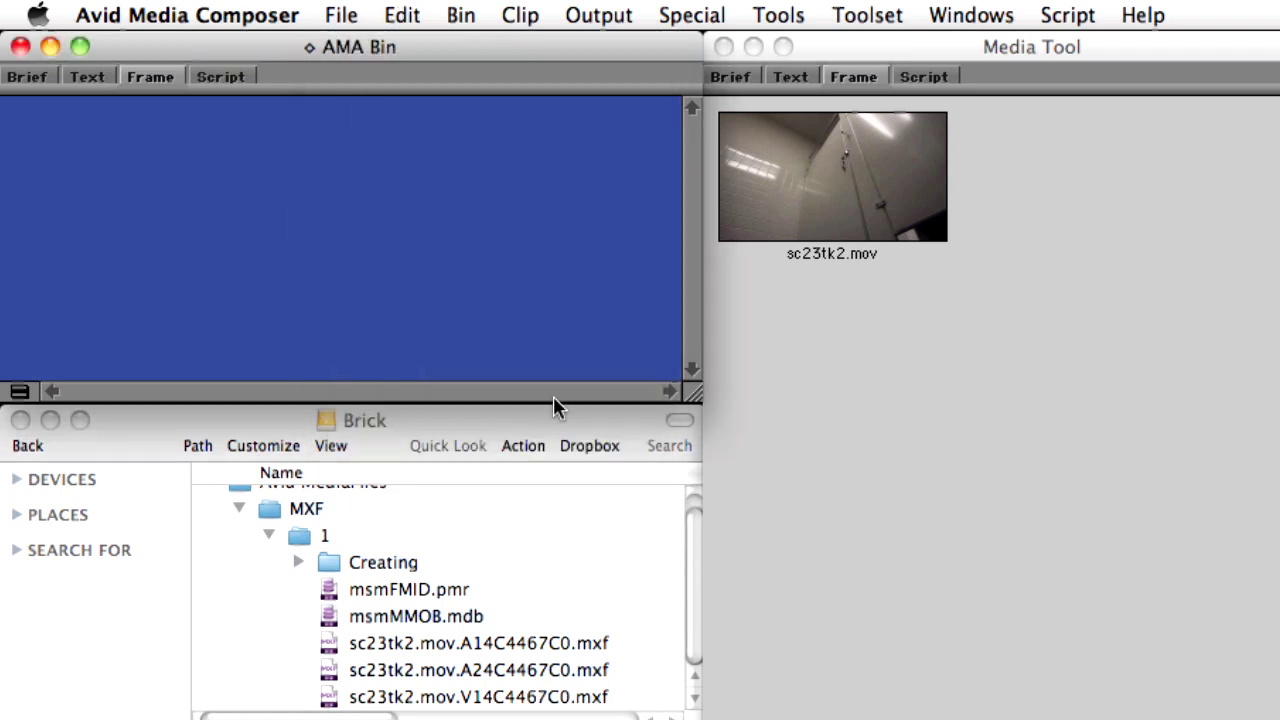
# Step: Bring the Media Tool's sc23tk2.mov into the AMA Bin, then open and play it
pyautogui.click(797, 210)
pyautogui.moveTo(797, 210); pyautogui.dragTo(143, 223)
pyautogui.doubleClick(143, 223)
pyautogui.moveTo(1049, 449); pyautogui.dragTo(903, 130)
pyautogui.moveTo(1071, 489); pyautogui.dragTo(1226, 585)
pyautogui.moveTo(851, 530)
pyautogui.mouseDown()
pyautogui.moveTo(929, 531)
pyautogui.moveTo(851, 532)
pyautogui.mouseUp()
pyautogui.press('space')
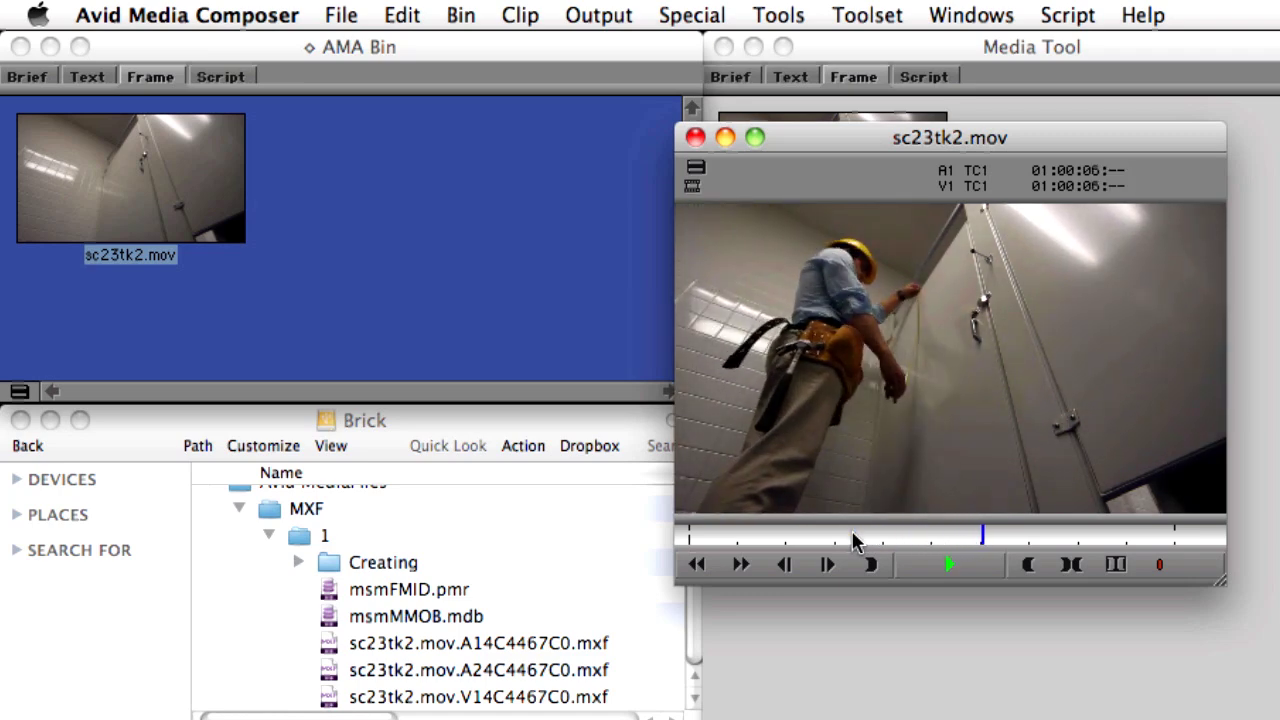
pyautogui.press('space')
pyautogui.click(695, 137)
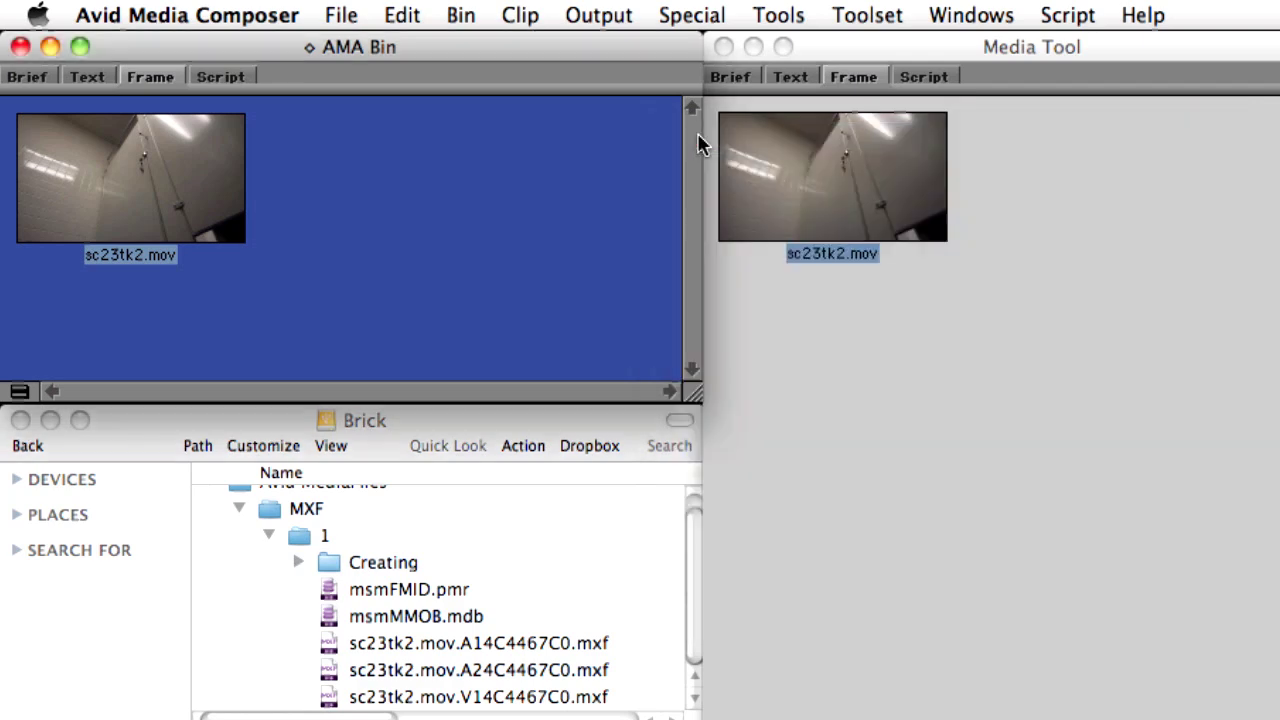
# Step: Delete the sc23tk2.mov master clip and its three associated MXF media files permanently
pyautogui.click(412, 18)
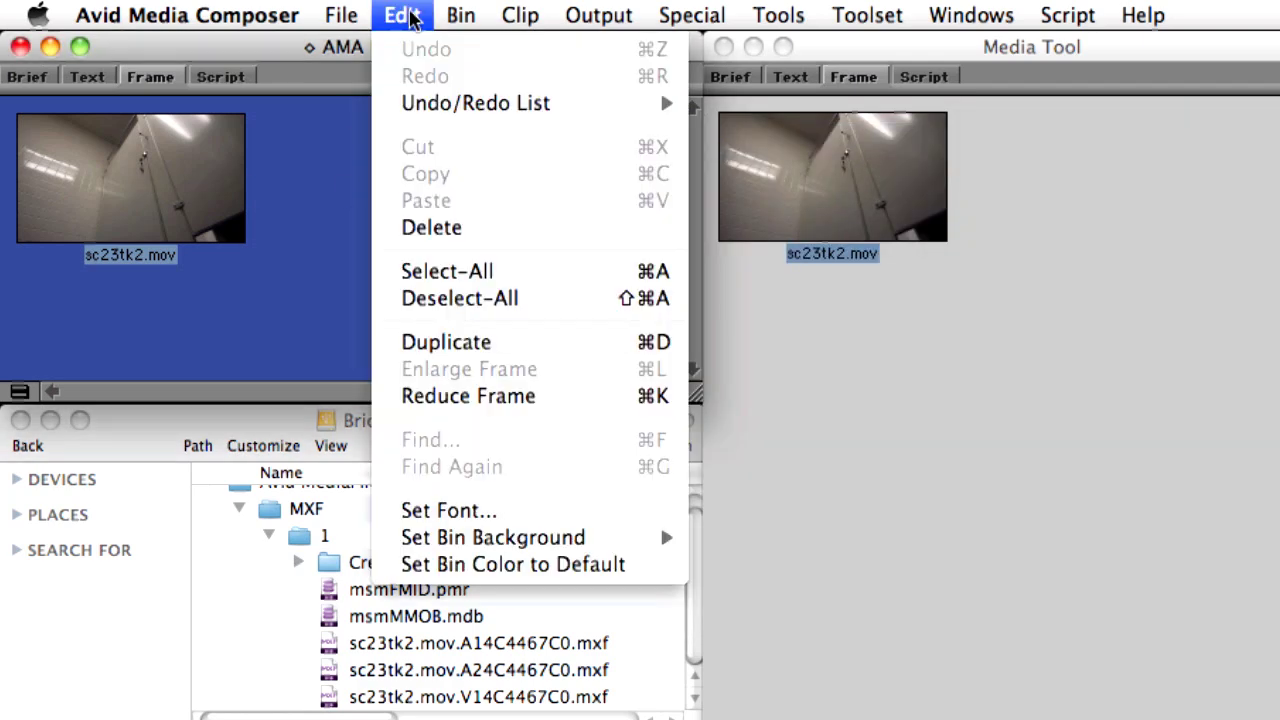
pyautogui.click(416, 226)
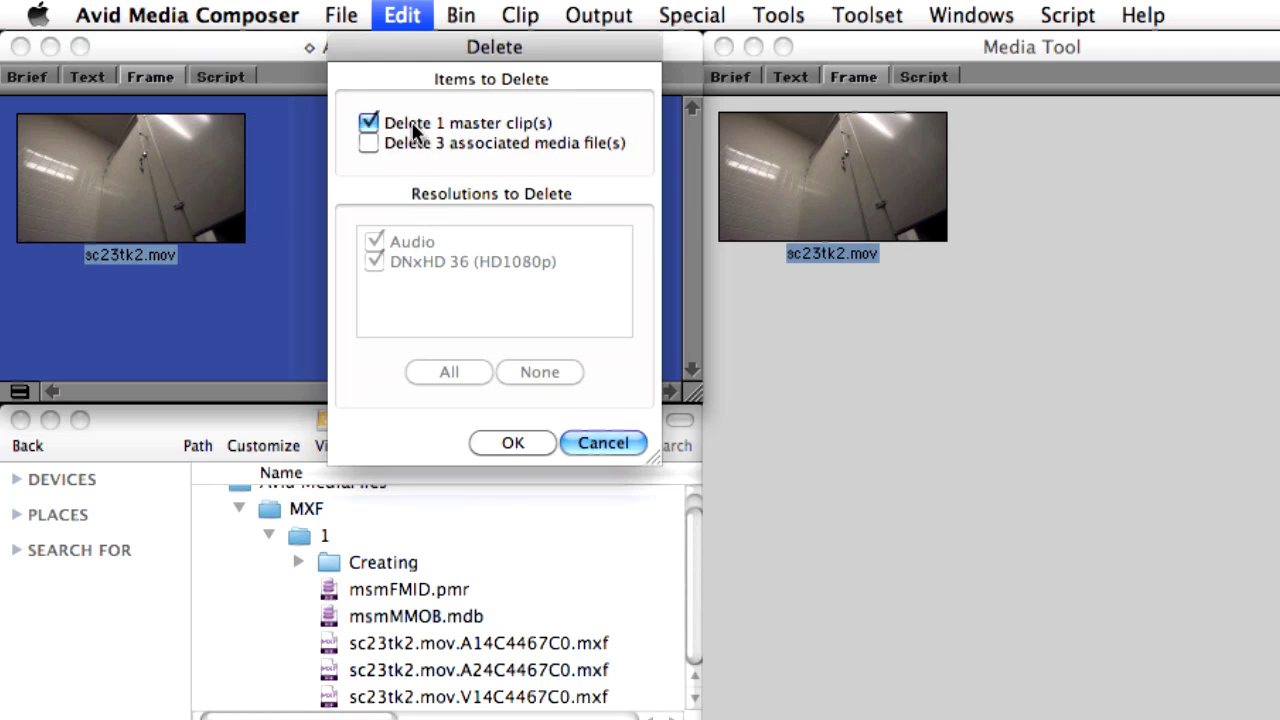
pyautogui.click(369, 143)
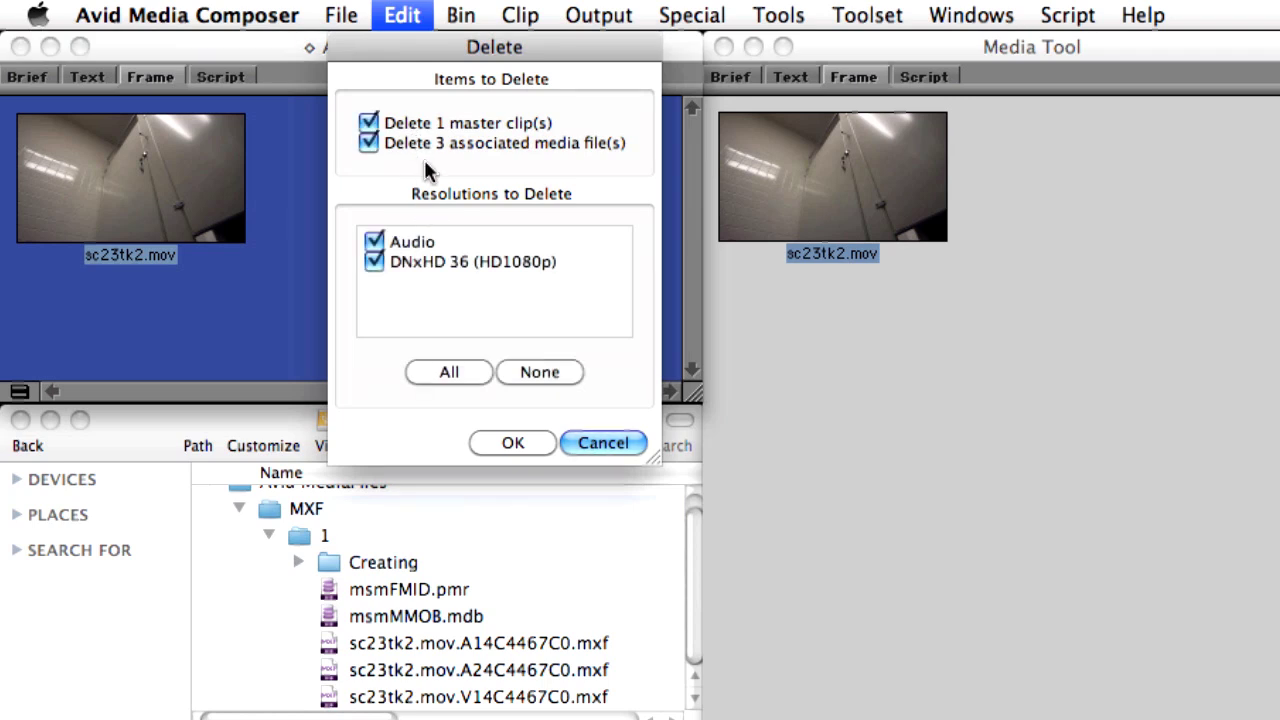
pyautogui.click(500, 443)
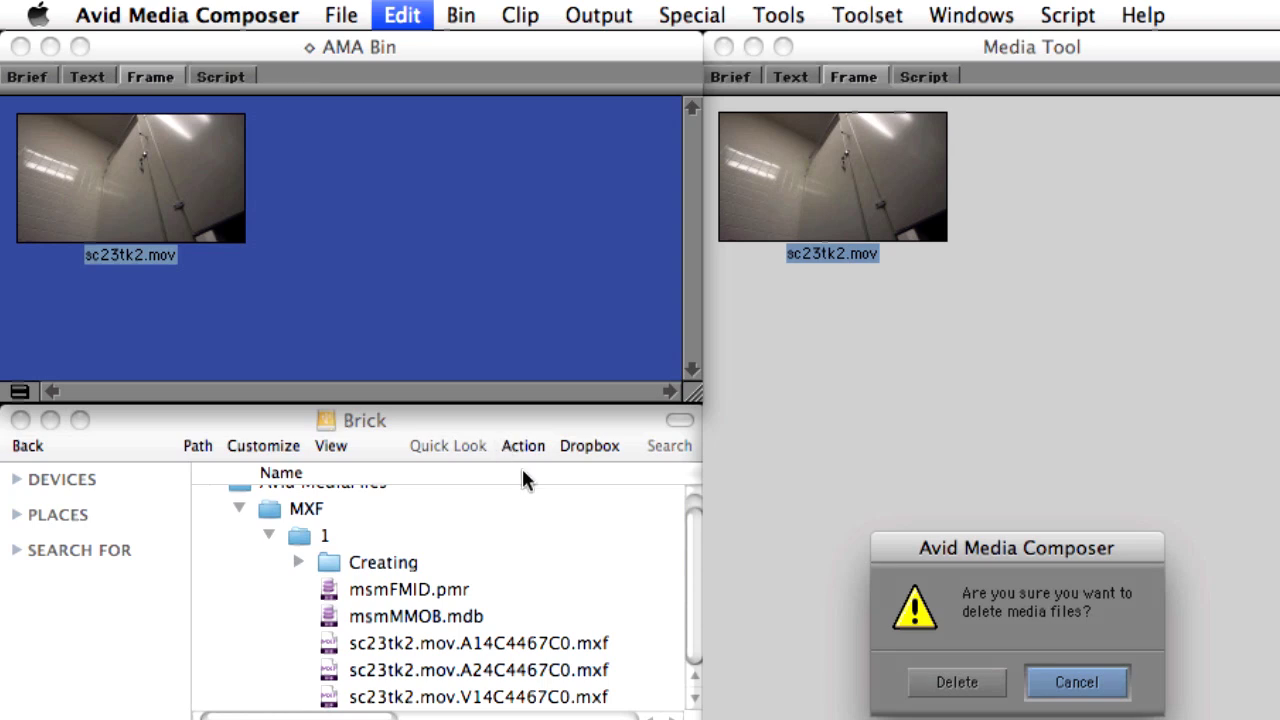
pyautogui.click(955, 684)
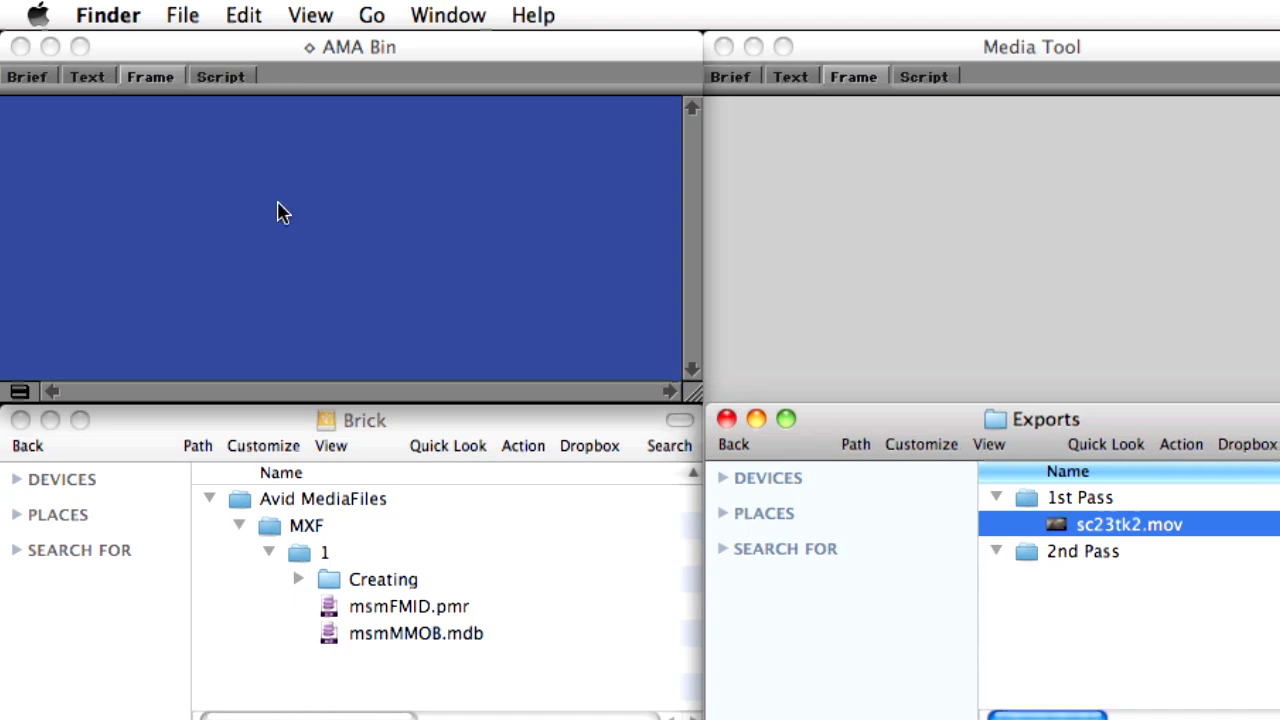
pyautogui.click(280, 212)
pyautogui.click(341, 15)
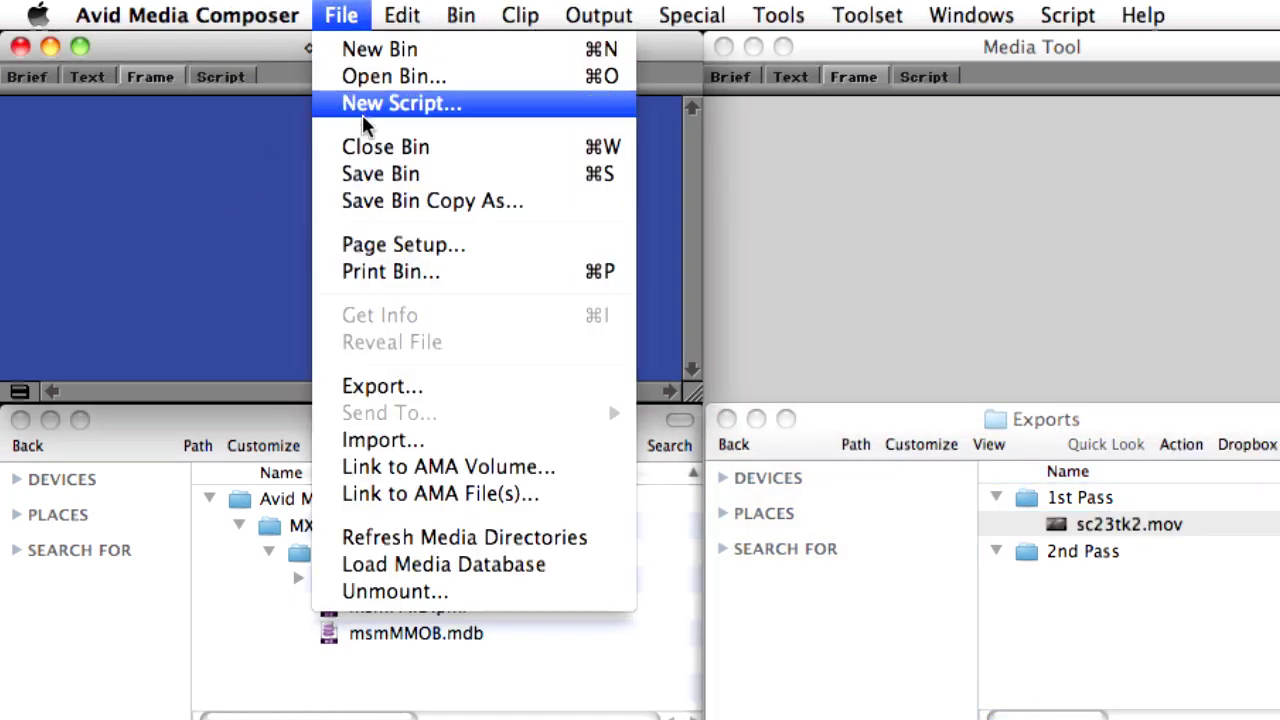
# Step: Link sc23tk2.mov from Exports > 1st Pass into the AMA Bin via AMA
pyautogui.click(474, 498)
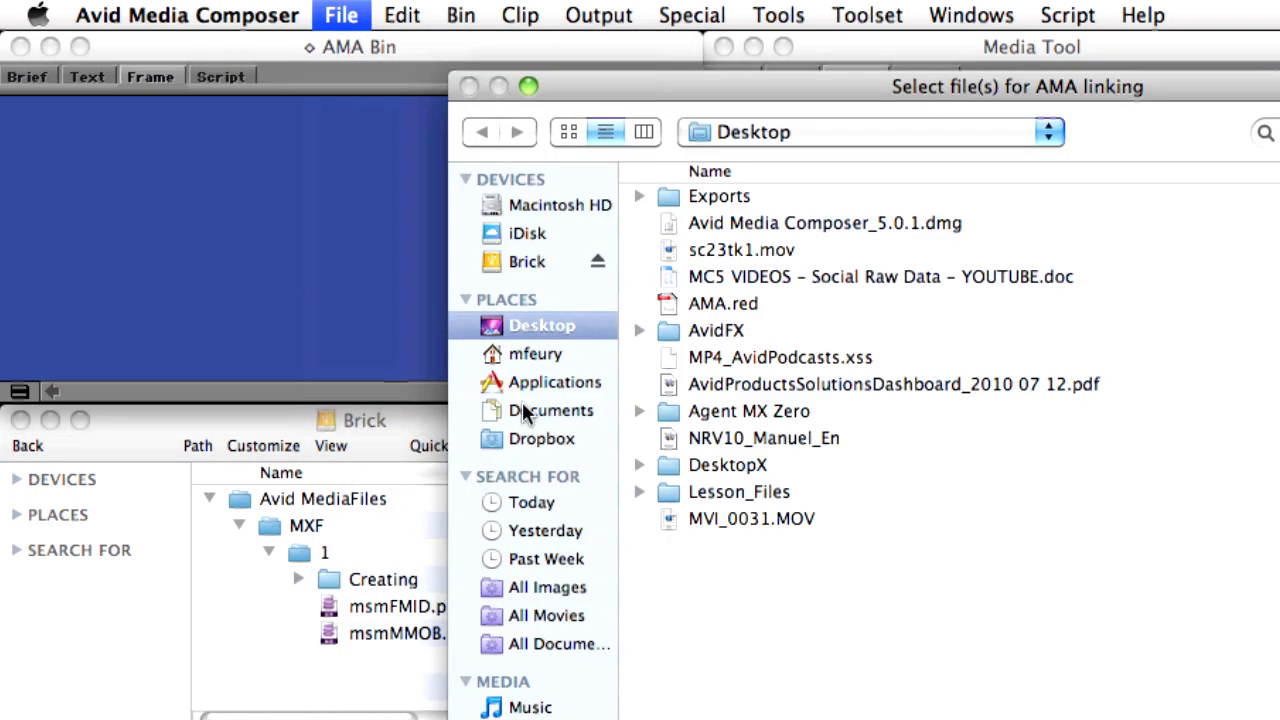
pyautogui.click(638, 198)
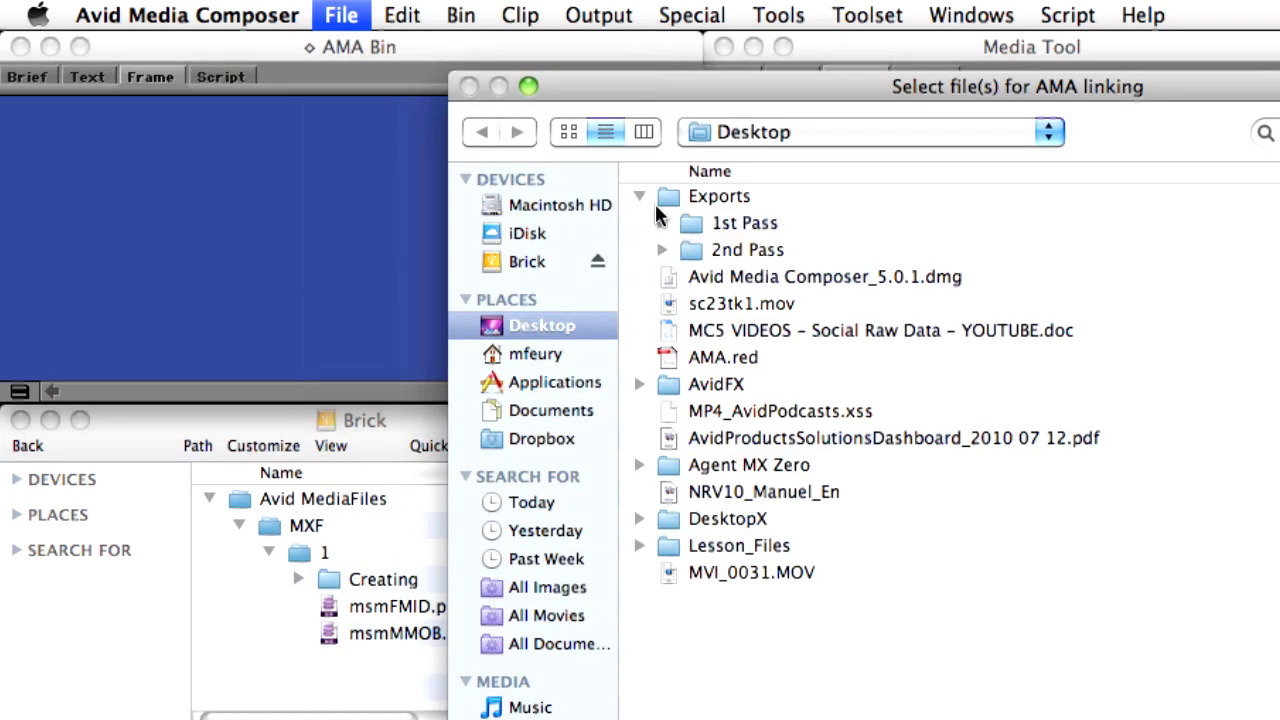
pyautogui.click(662, 224)
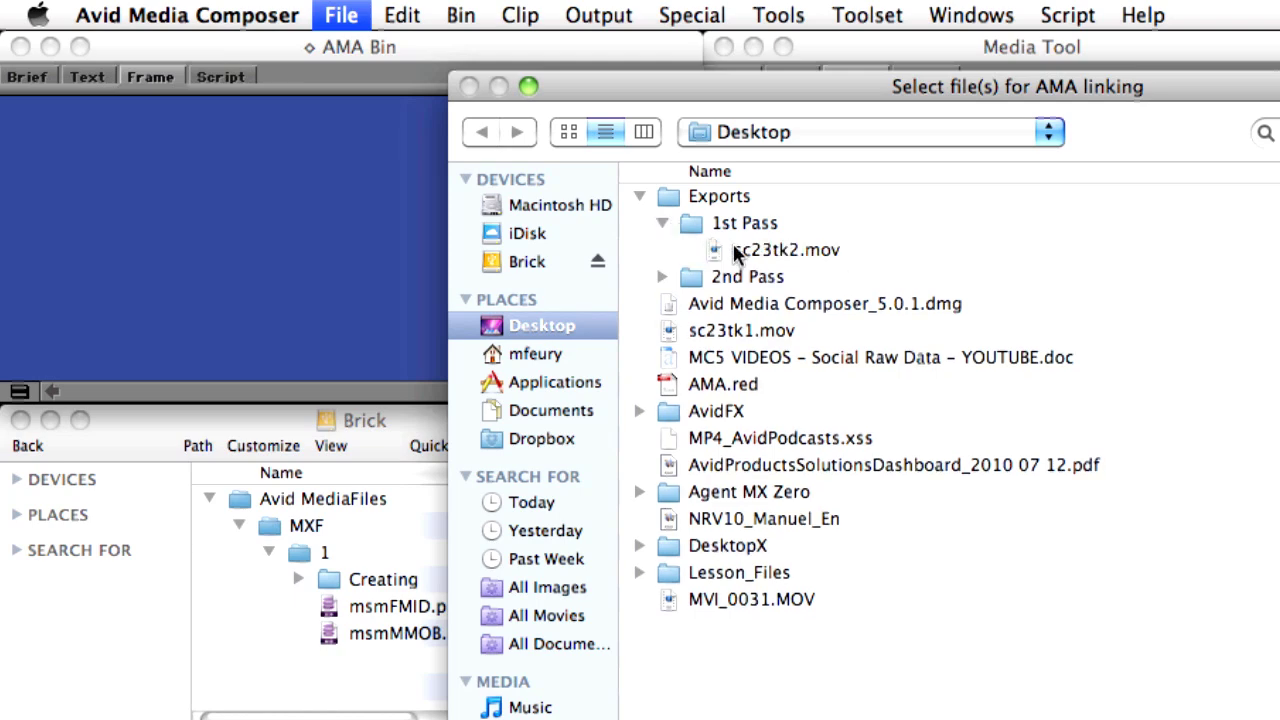
pyautogui.click(733, 252)
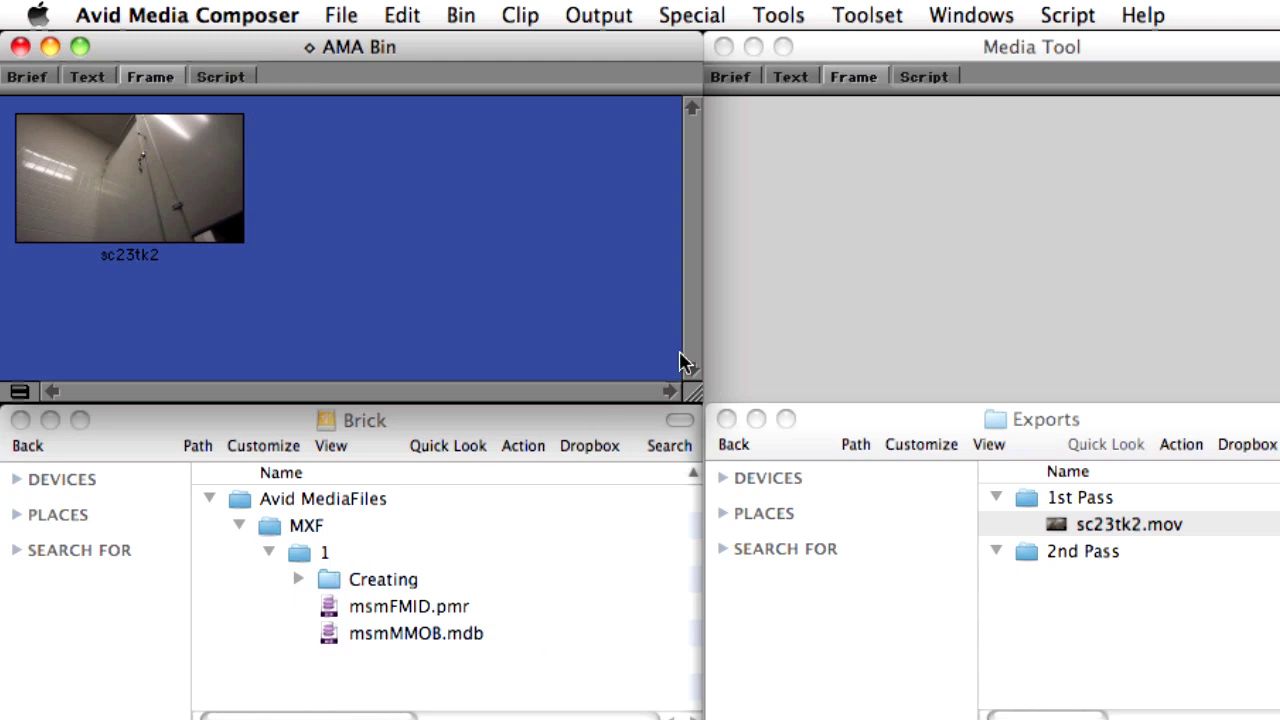
# Step: Refresh the Media Tool display to confirm it holds no media
pyautogui.click(715, 370)
pyautogui.rightClick(742, 672)
pyautogui.click(862, 402)
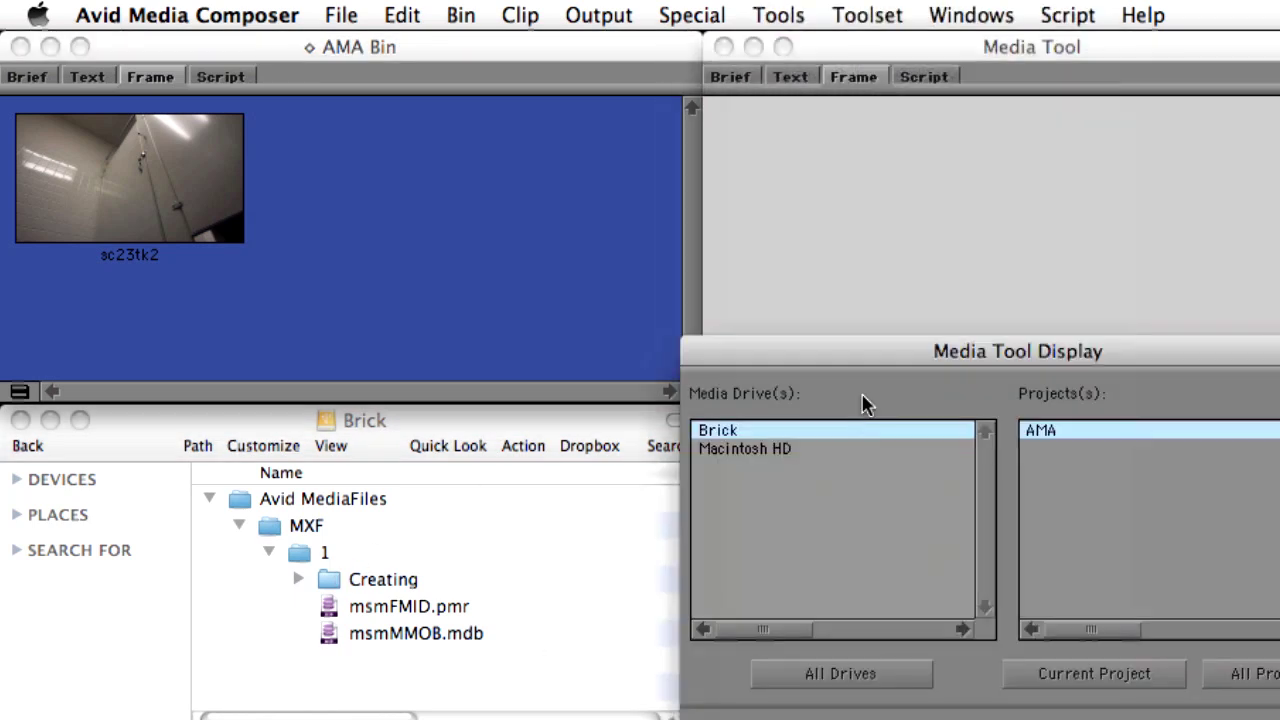
pyautogui.click(1155, 690)
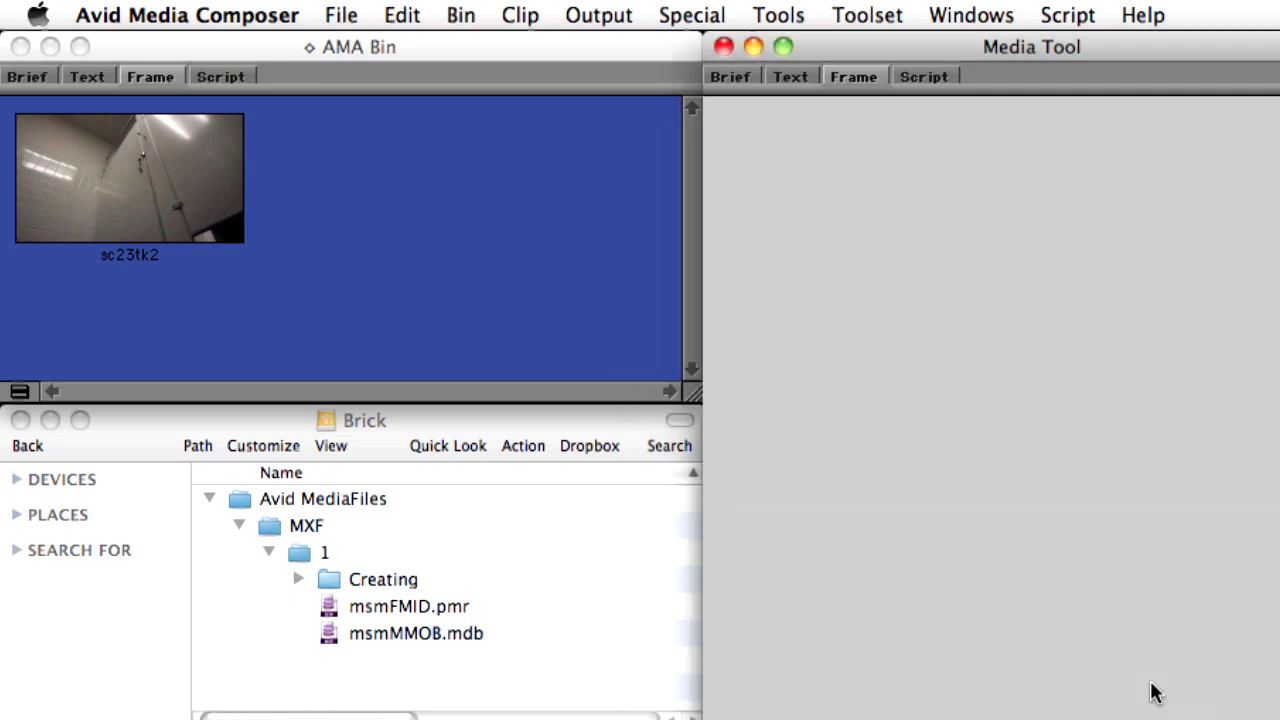
# Step: Open the linked sc23tk2 clip in a viewer and play it back
pyautogui.doubleClick(175, 212)
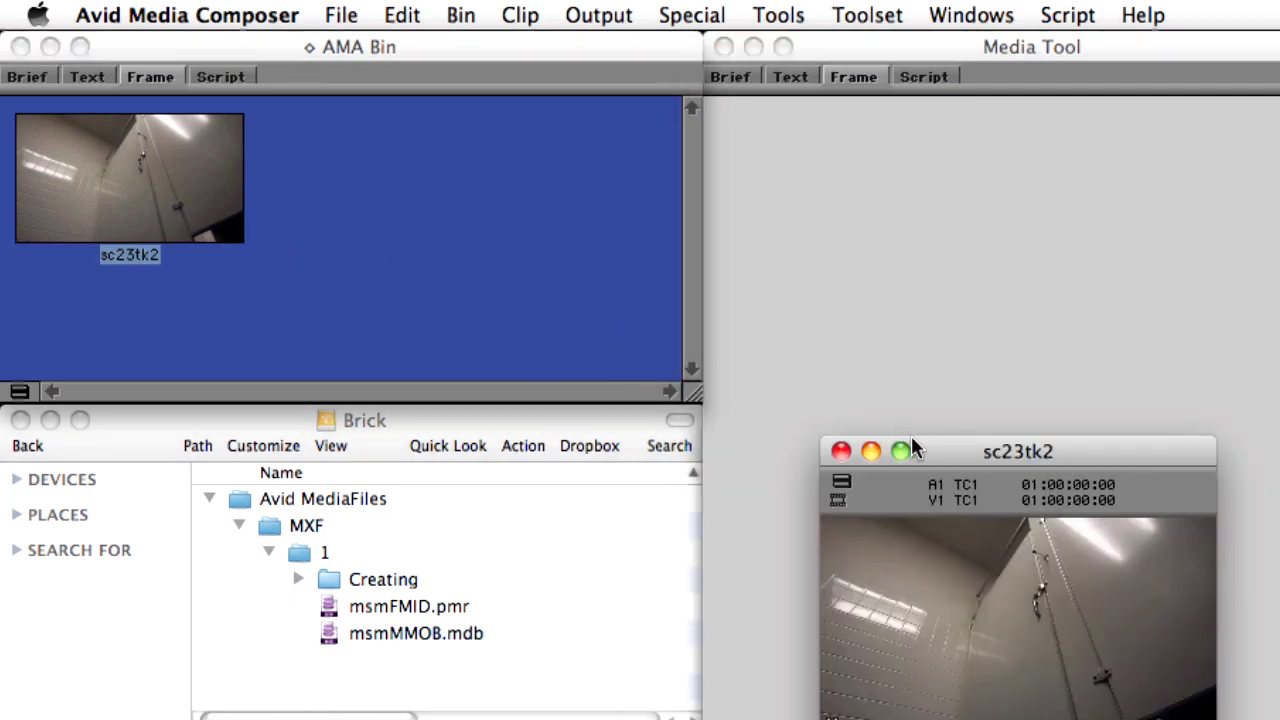
pyautogui.moveTo(935, 455); pyautogui.dragTo(718, 165)
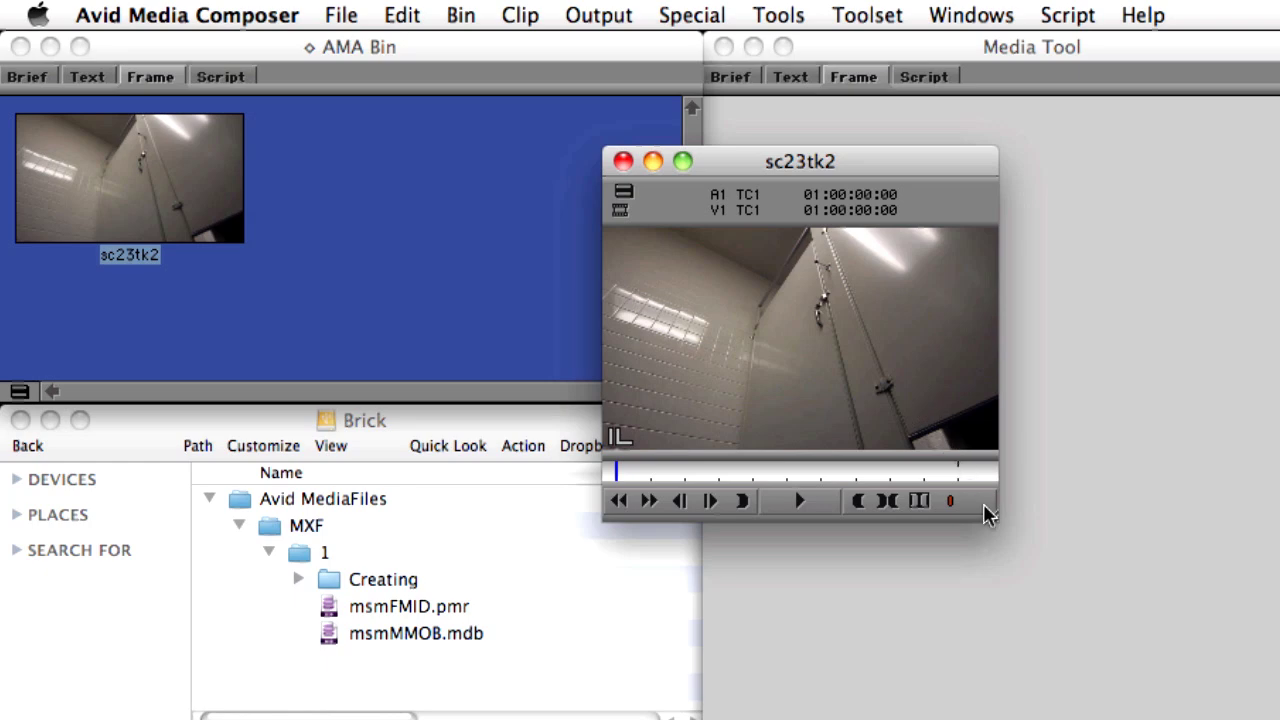
pyautogui.moveTo(998, 530); pyautogui.dragTo(1105, 582)
pyautogui.moveTo(752, 537); pyautogui.dragTo(812, 537)
pyautogui.press('space')
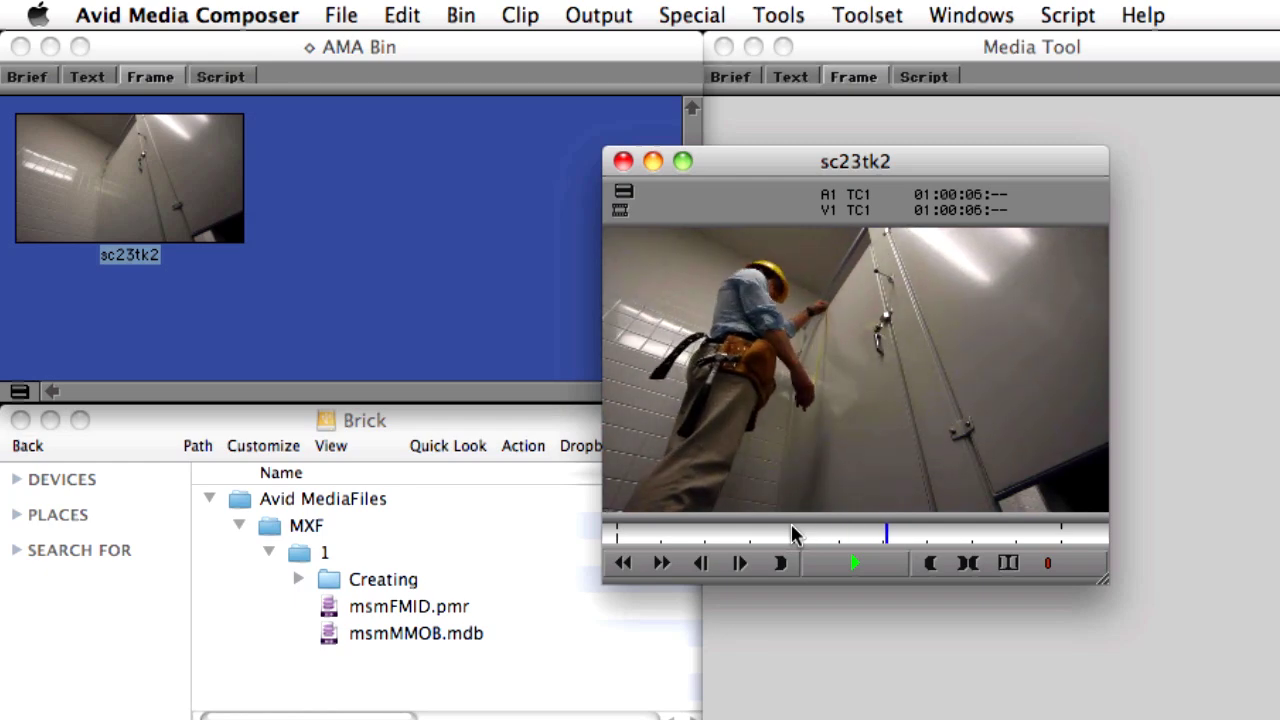
pyautogui.press('space')
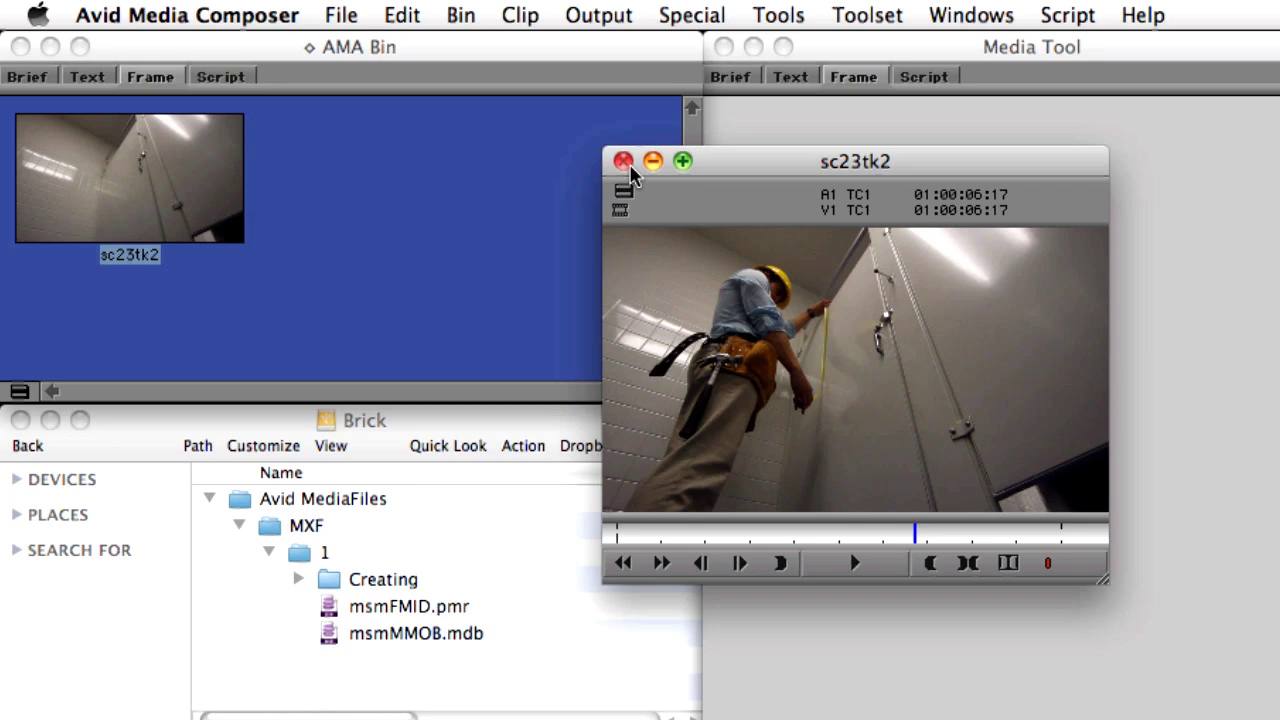
pyautogui.click(623, 161)
pyautogui.click(677, 526)
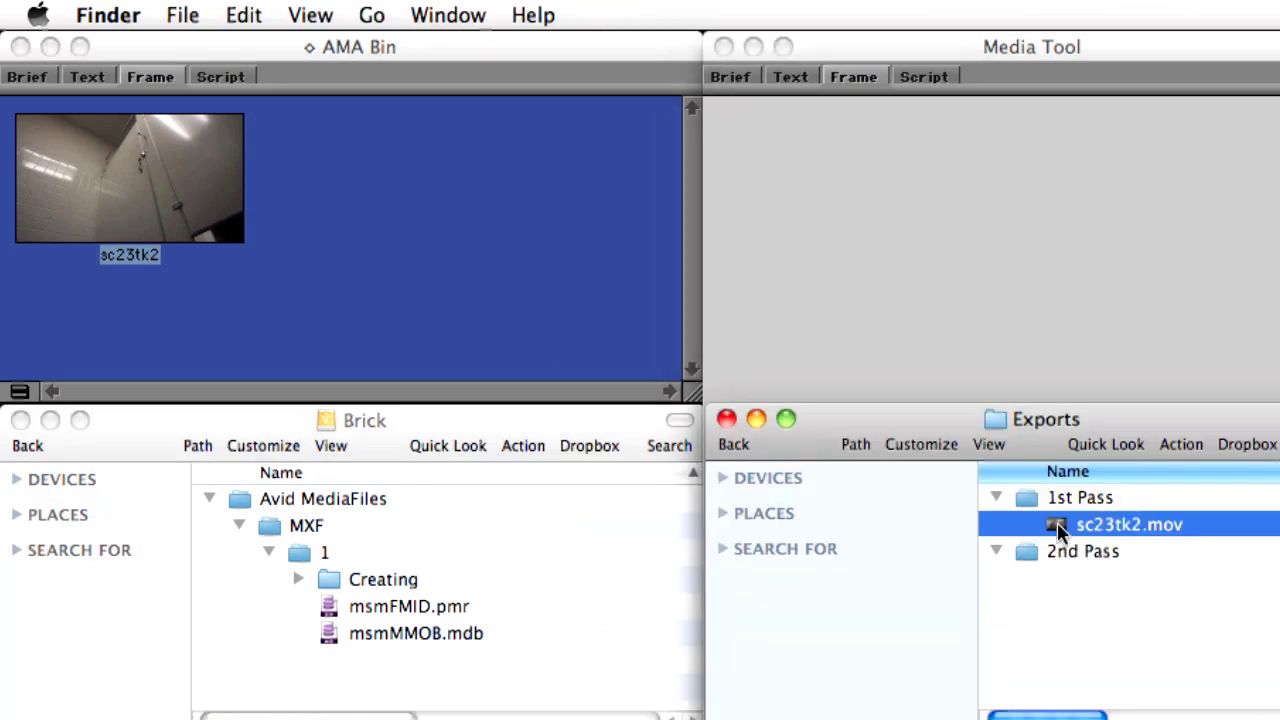
# Step: Move sc23tk2.mov from the 1st Pass folder into the 2nd Pass folder
pyautogui.moveTo(1058, 525); pyautogui.dragTo(1075, 547)
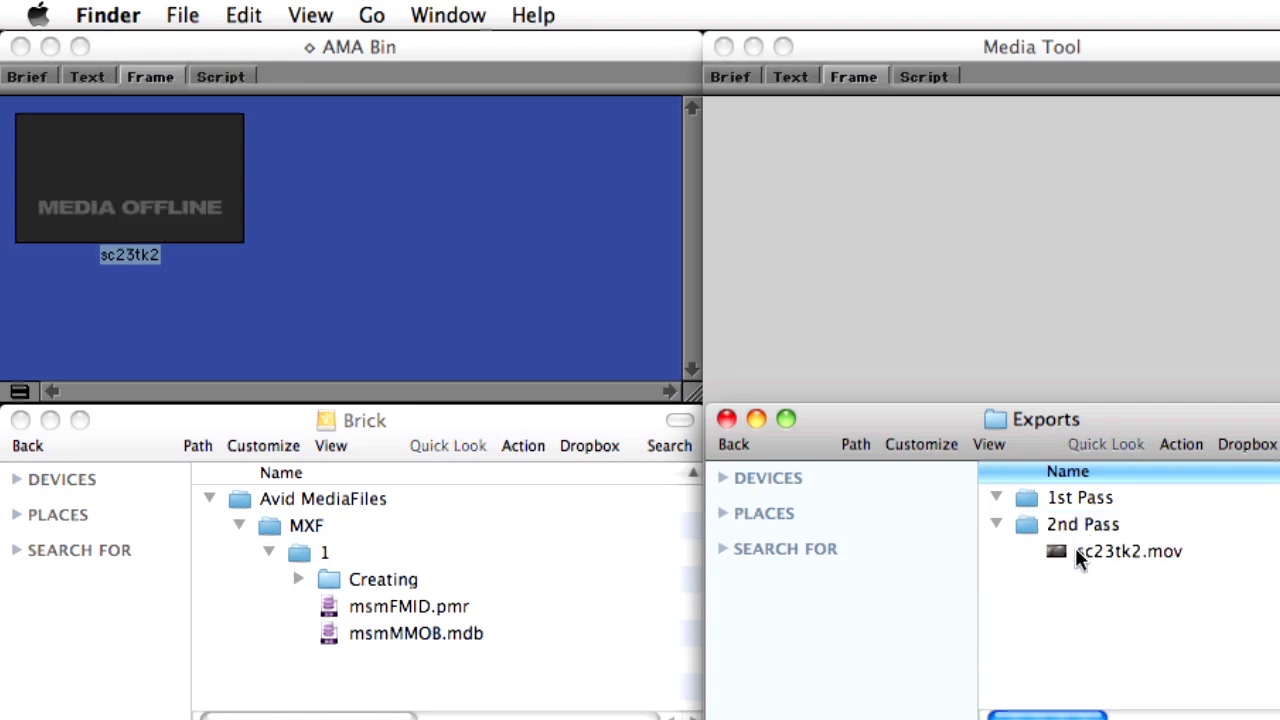
pyautogui.moveTo(1095, 552); pyautogui.dragTo(1051, 540)
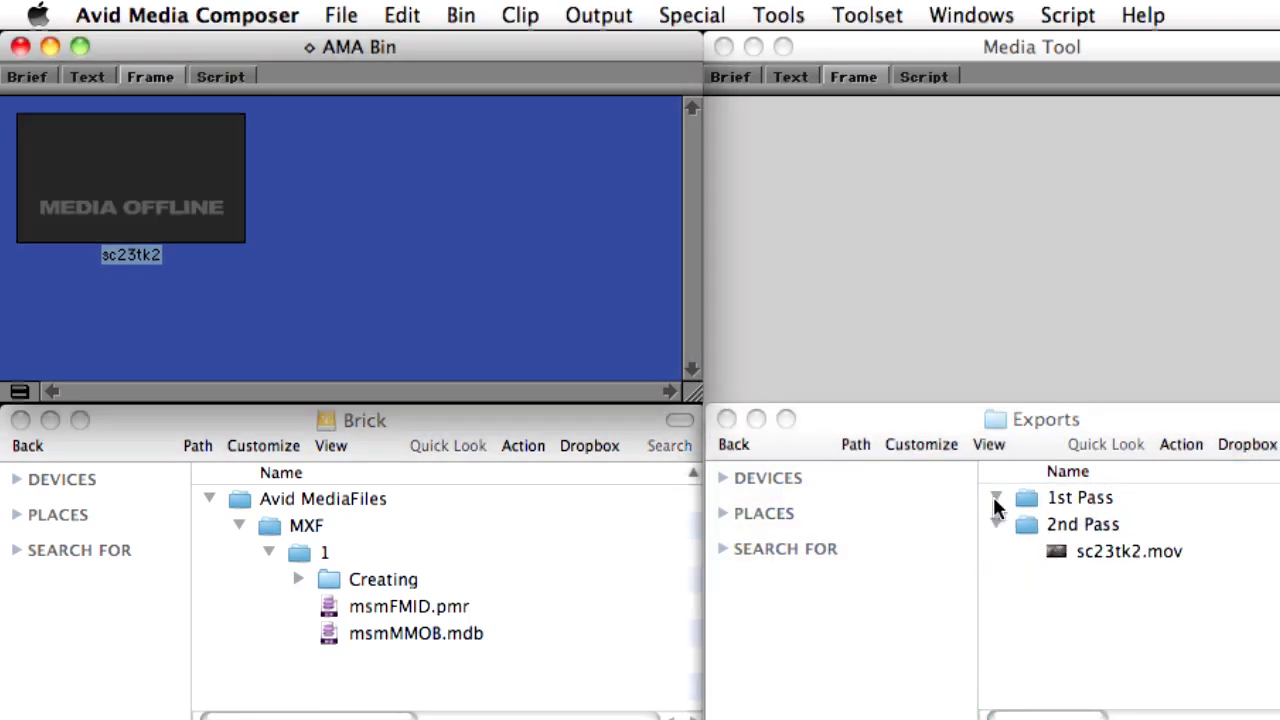
# Step: Relink the offline sc23tk2 clip to Exports > 2nd Pass > sc23tk2.mov
pyautogui.rightClick(175, 176)
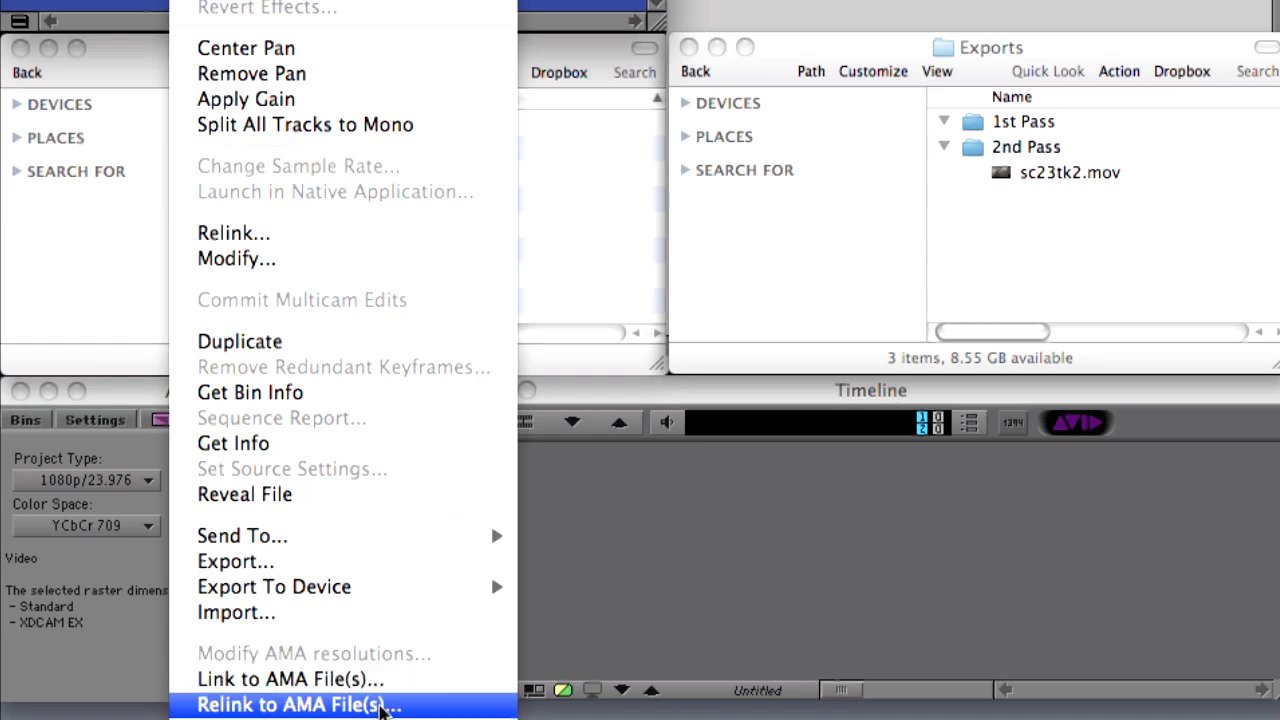
pyautogui.click(380, 706)
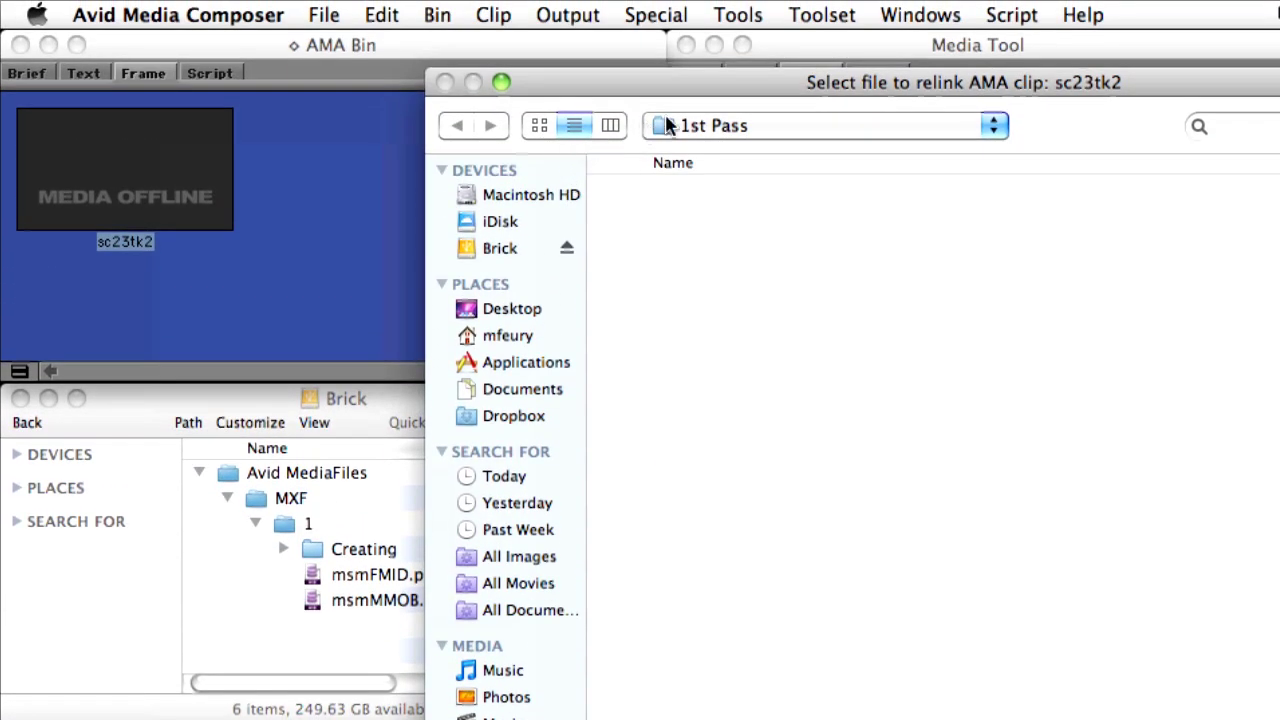
pyautogui.click(673, 66)
pyautogui.click(688, 154)
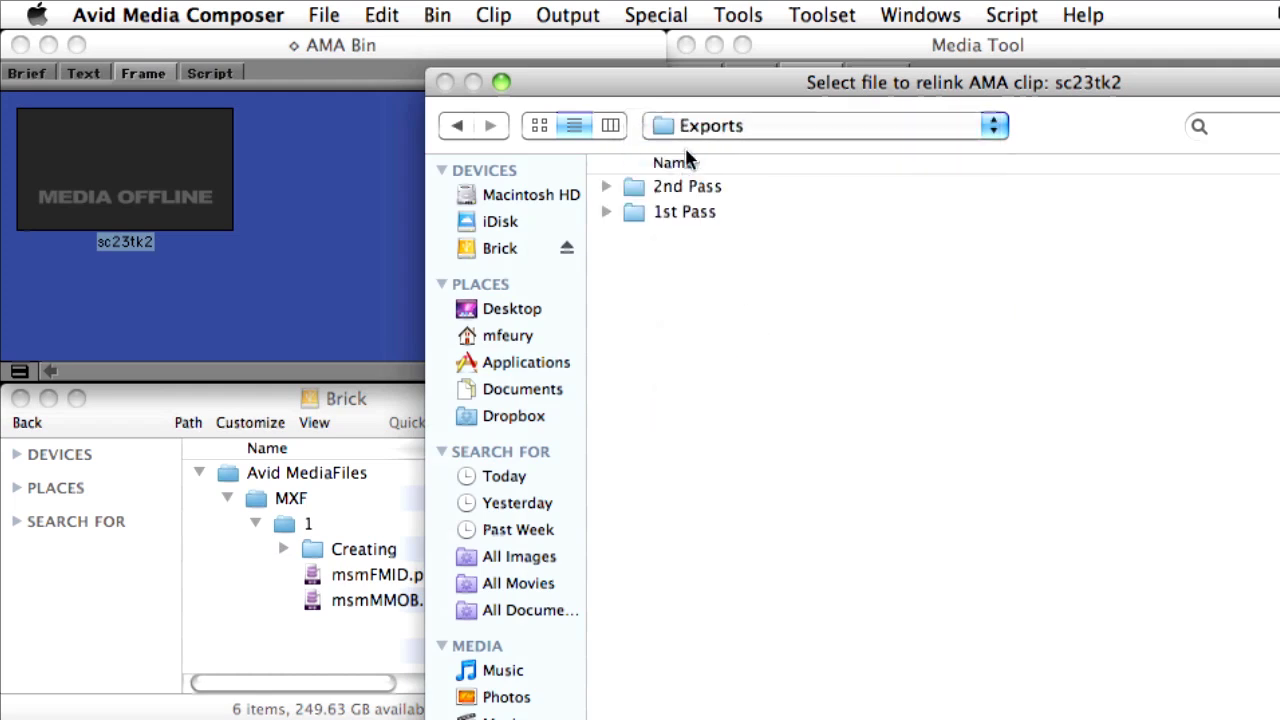
pyautogui.click(607, 187)
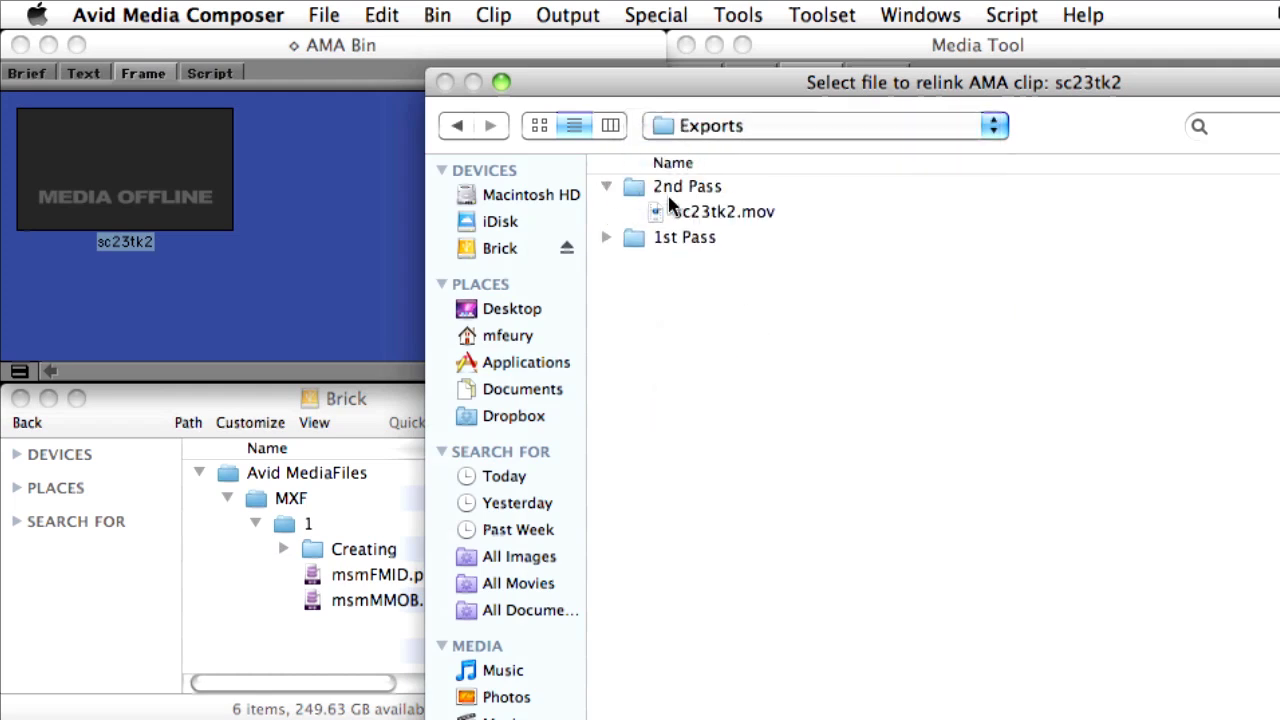
pyautogui.click(678, 213)
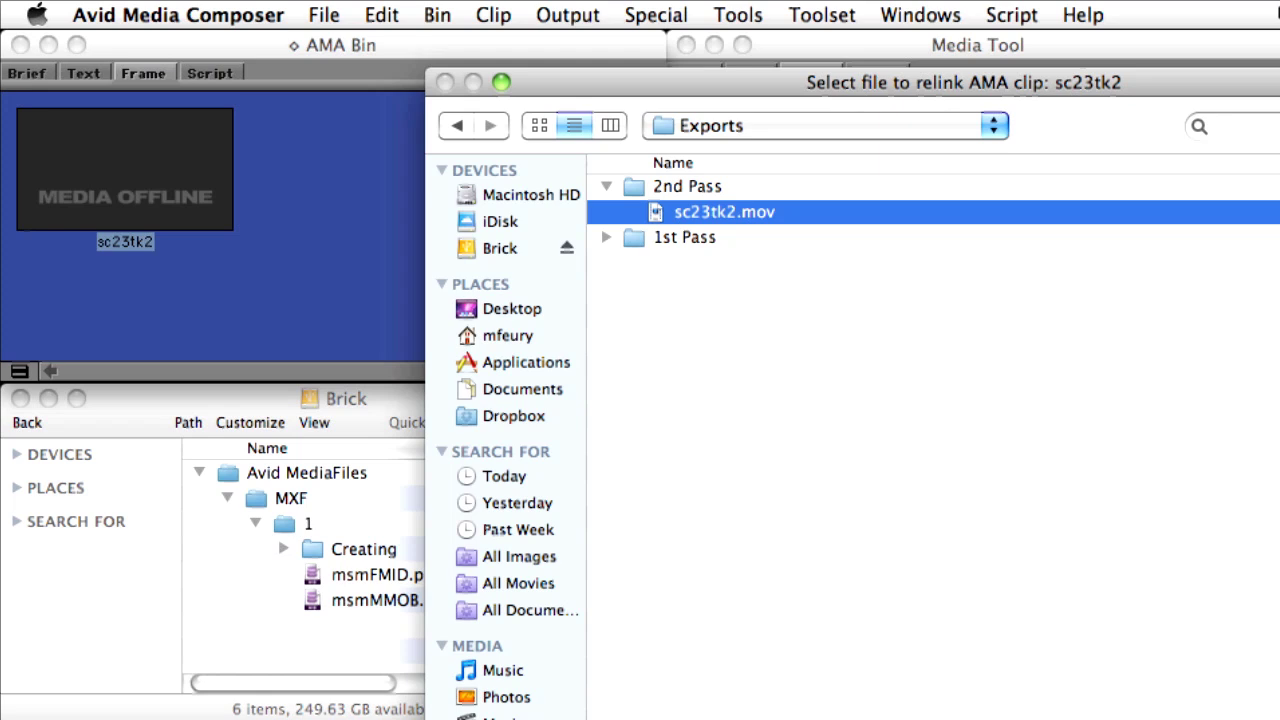
pyautogui.press('Return')
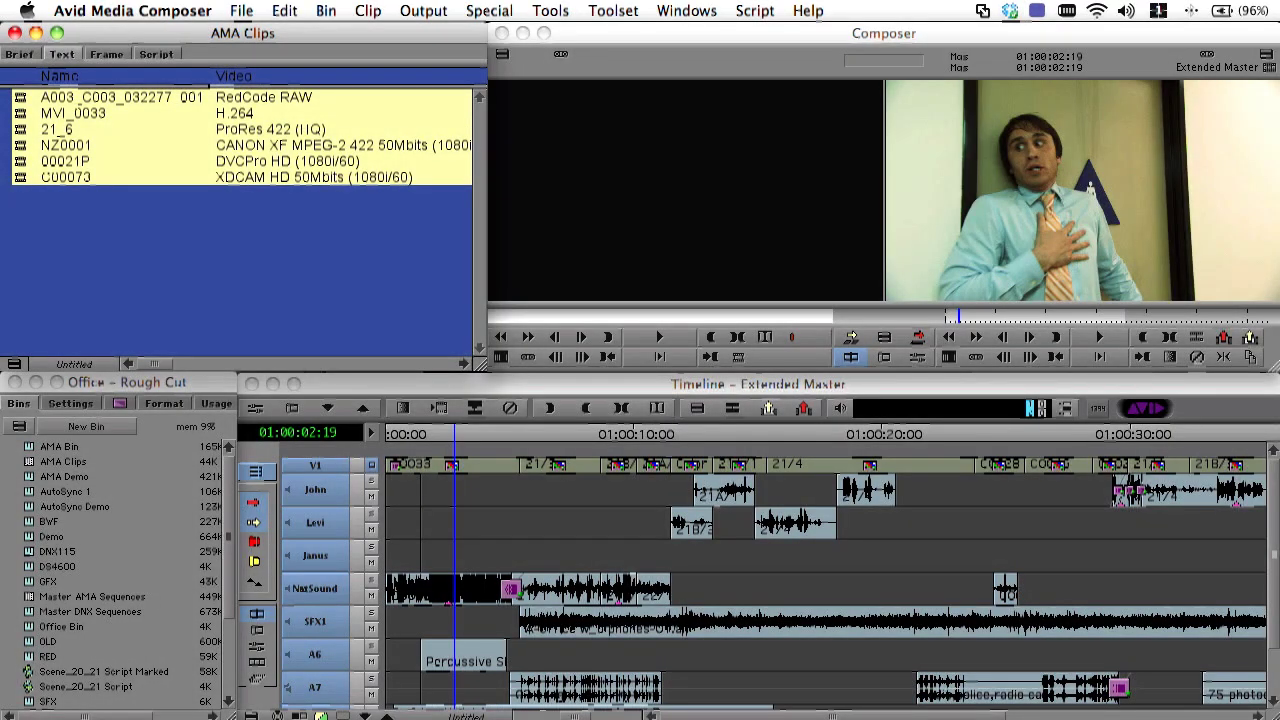
# Step: Link GFX/Larry.mov into the AMA Clips bin and splice the Larry clip at the start of Extended Master
pyautogui.moveTo(447, 447); pyautogui.dragTo(381, 432)
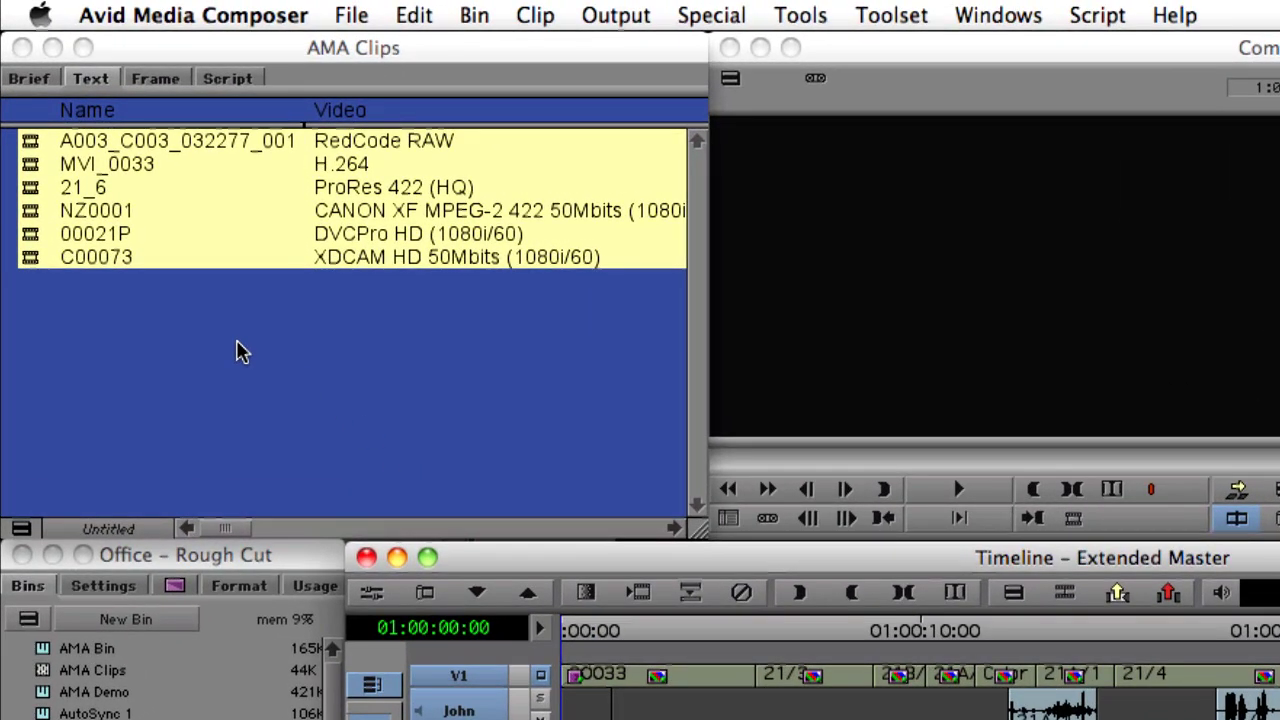
pyautogui.click(240, 350)
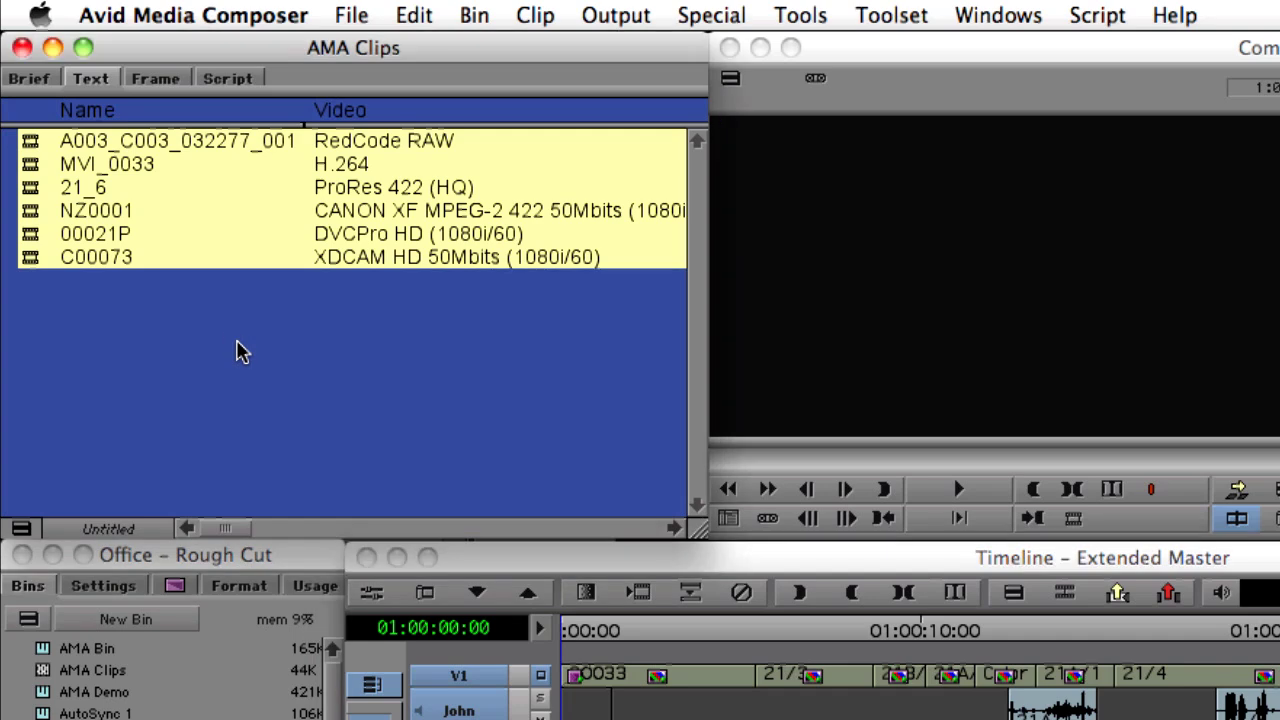
pyautogui.rightClick(240, 350)
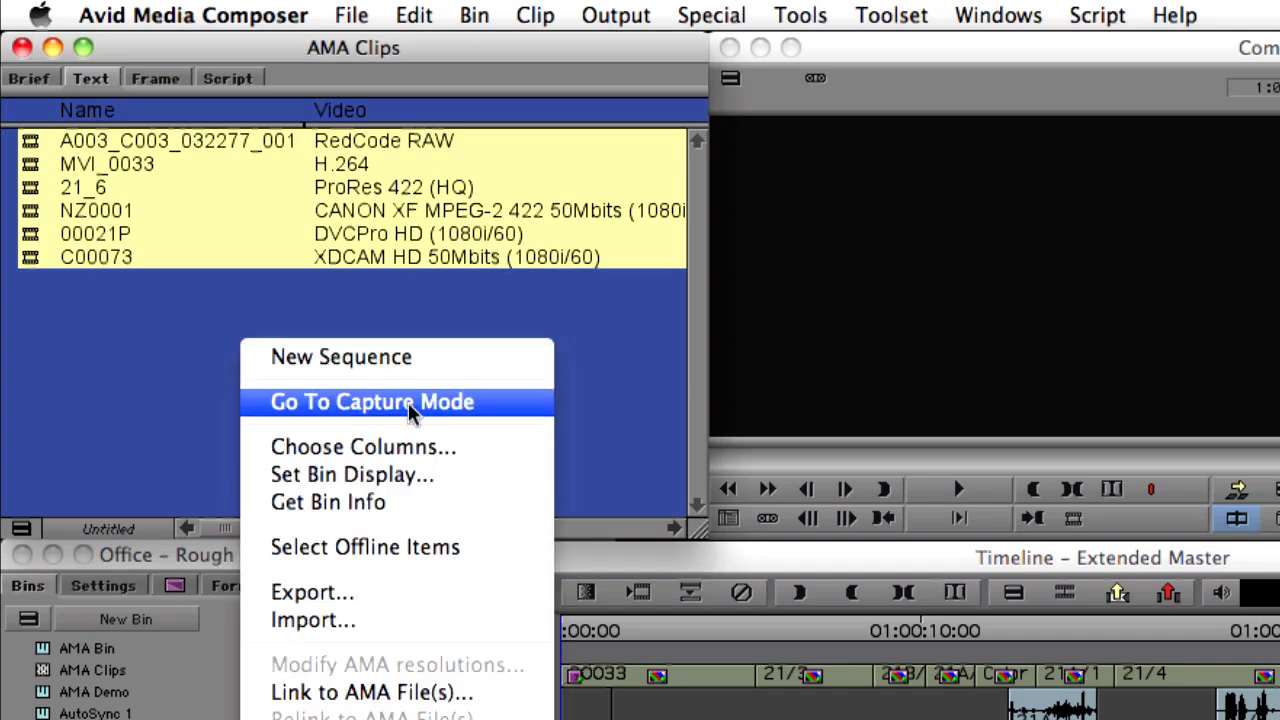
pyautogui.click(474, 700)
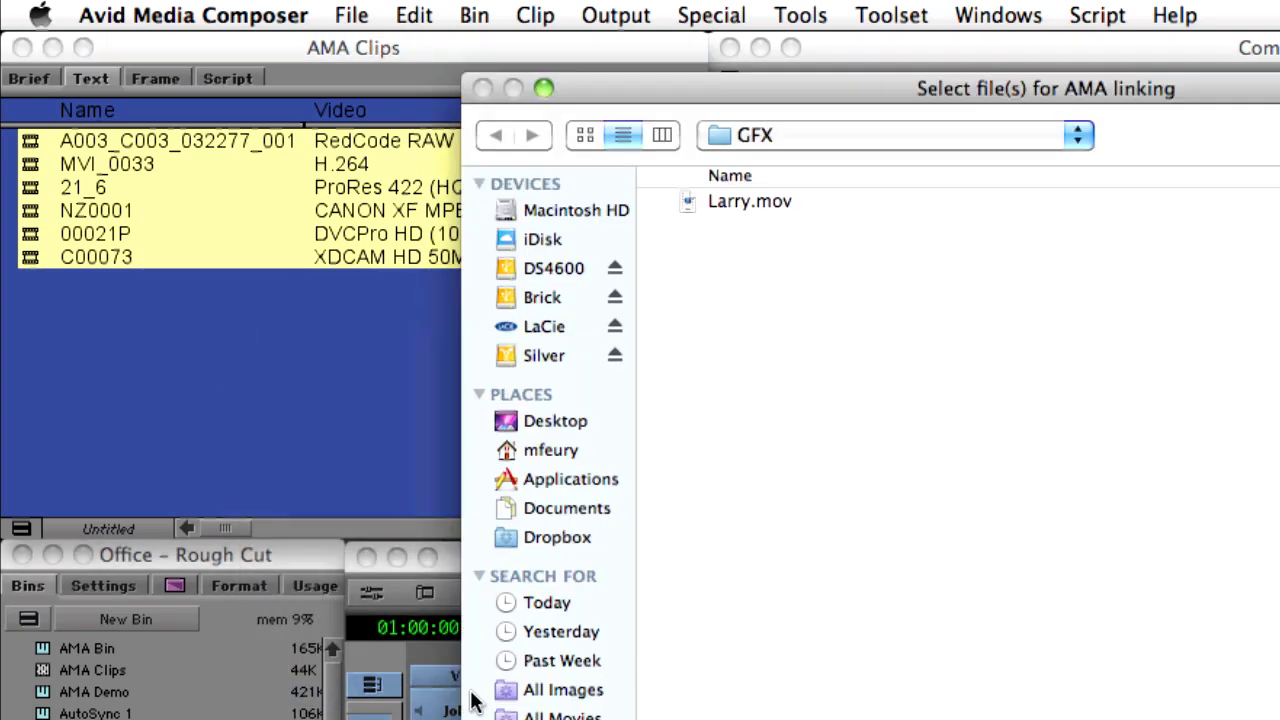
pyautogui.click(722, 203)
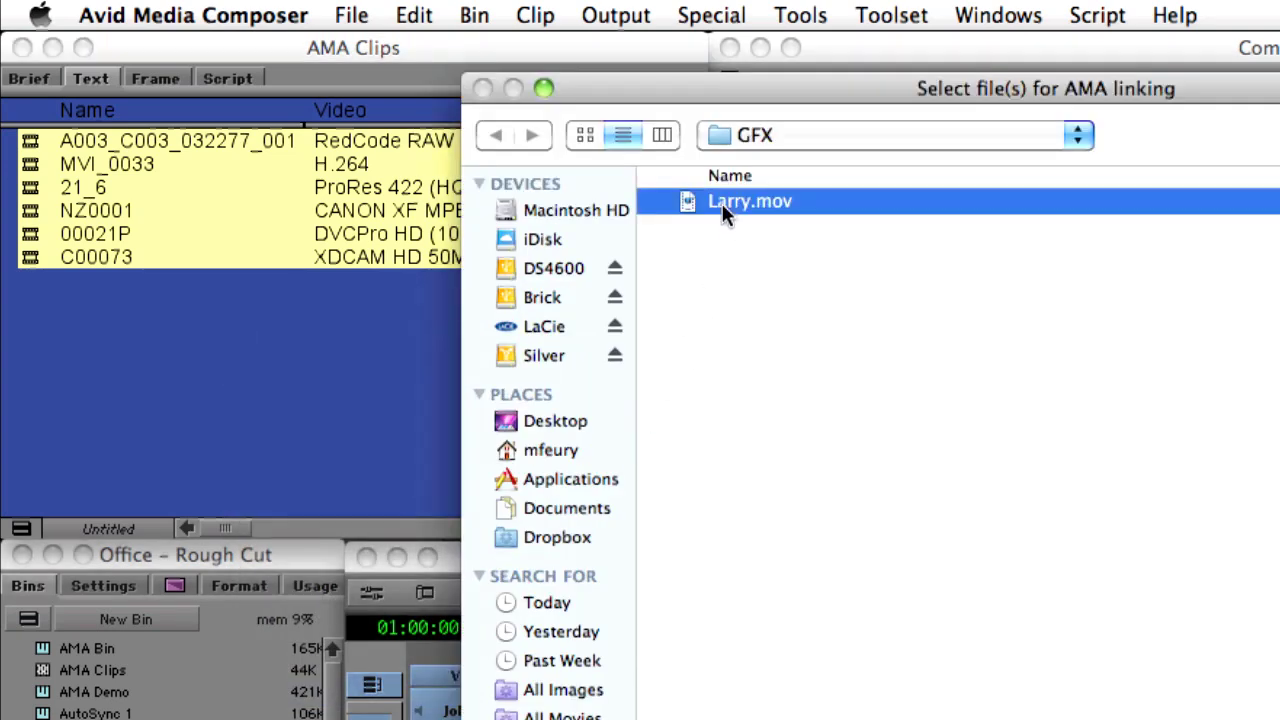
pyautogui.doubleClick(722, 203)
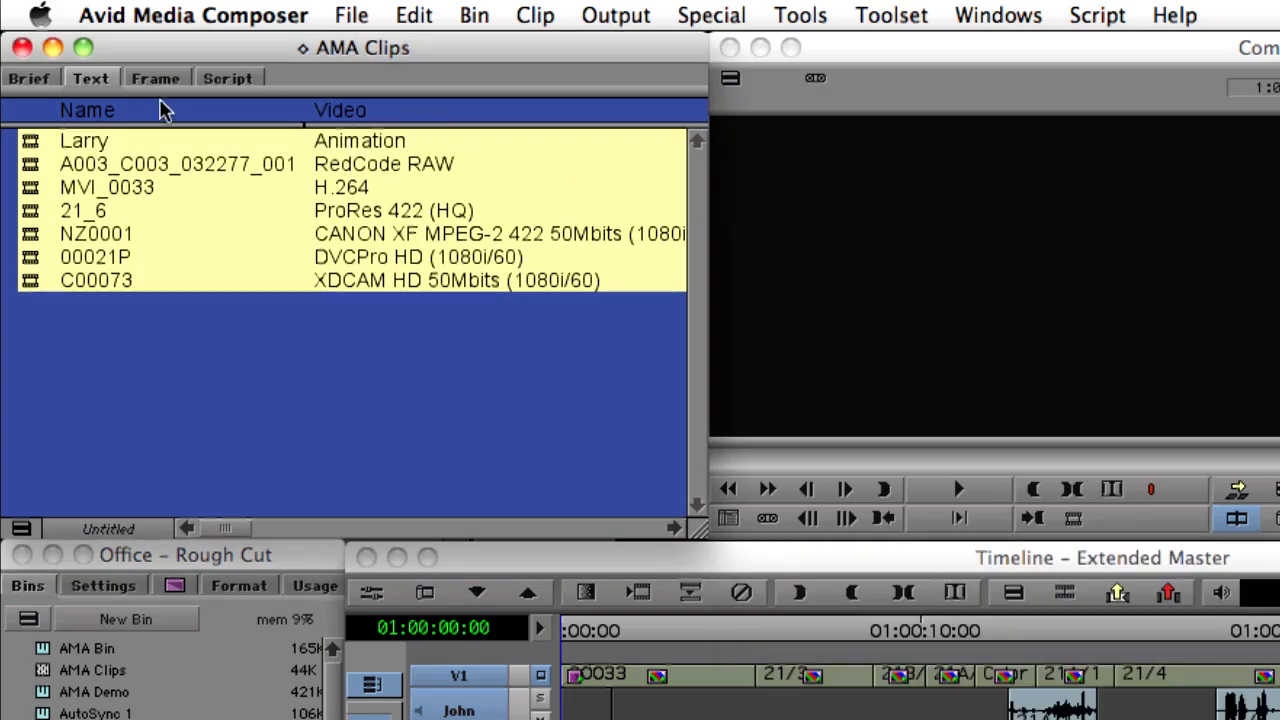
pyautogui.doubleClick(32, 145)
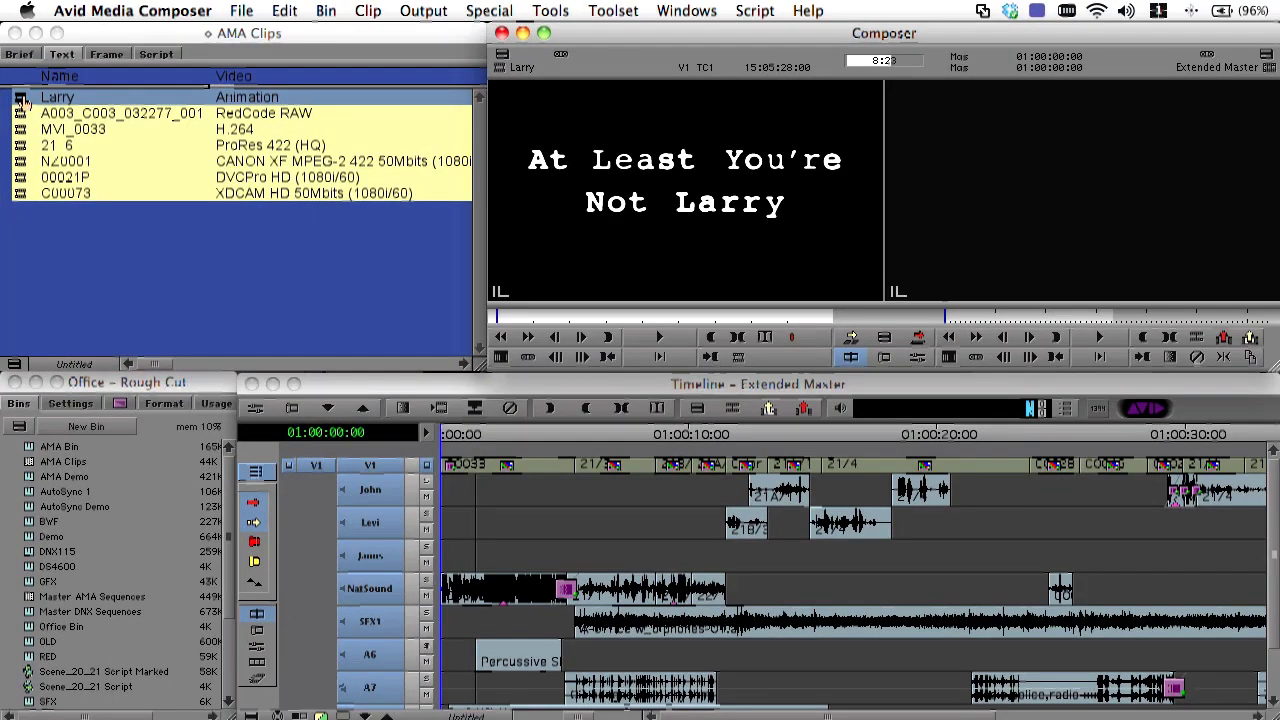
pyautogui.click(851, 339)
# Step: Preview the Larry comp animation, then render it from the Render Queue, overwriting Larry.mov
pyautogui.click(563, 434)
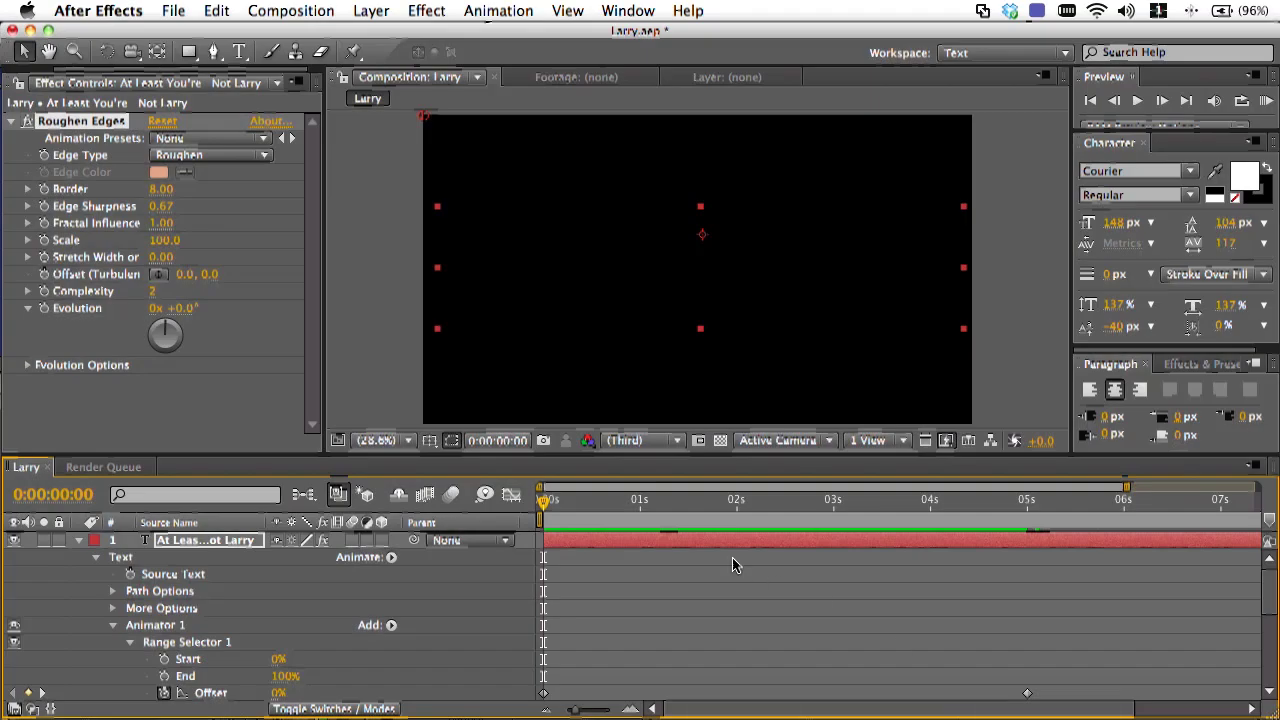
pyautogui.moveTo(545, 505); pyautogui.dragTo(882, 515)
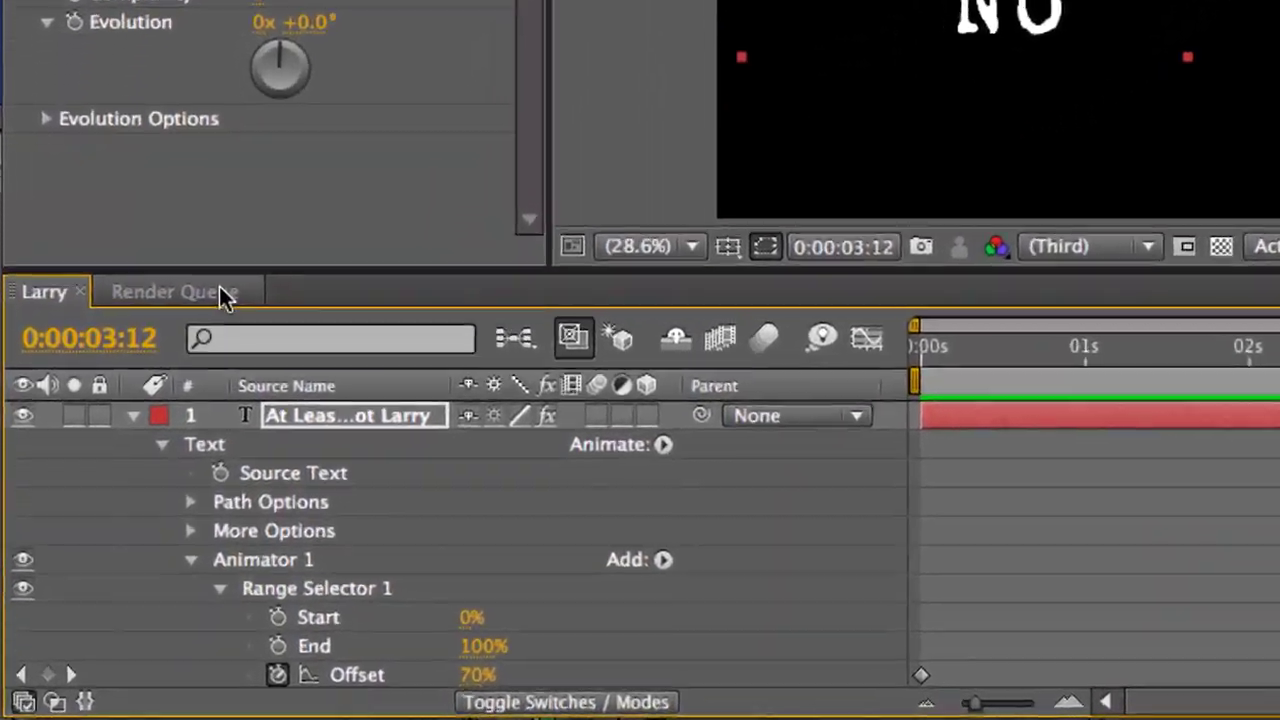
pyautogui.click(172, 384)
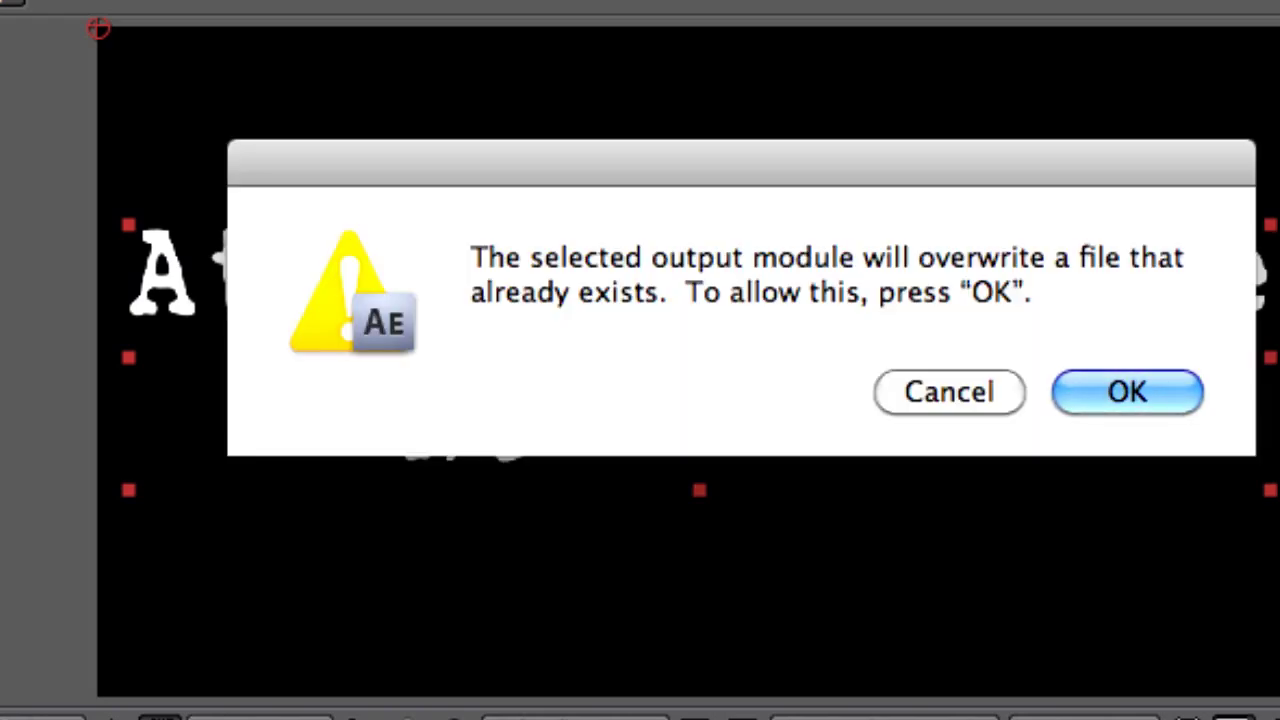
pyautogui.click(1148, 410)
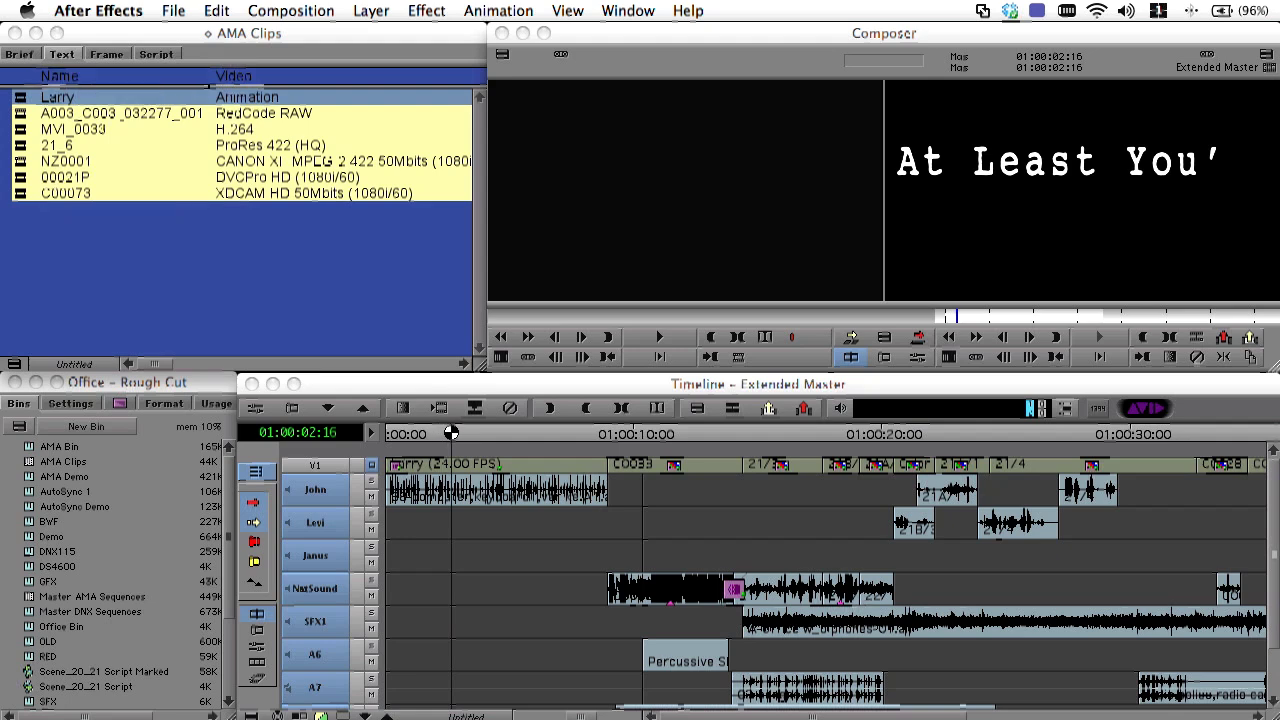
# Step: Play Extended Master from the title clip, then replay it from the start in the Composer monitor
pyautogui.click(450, 434)
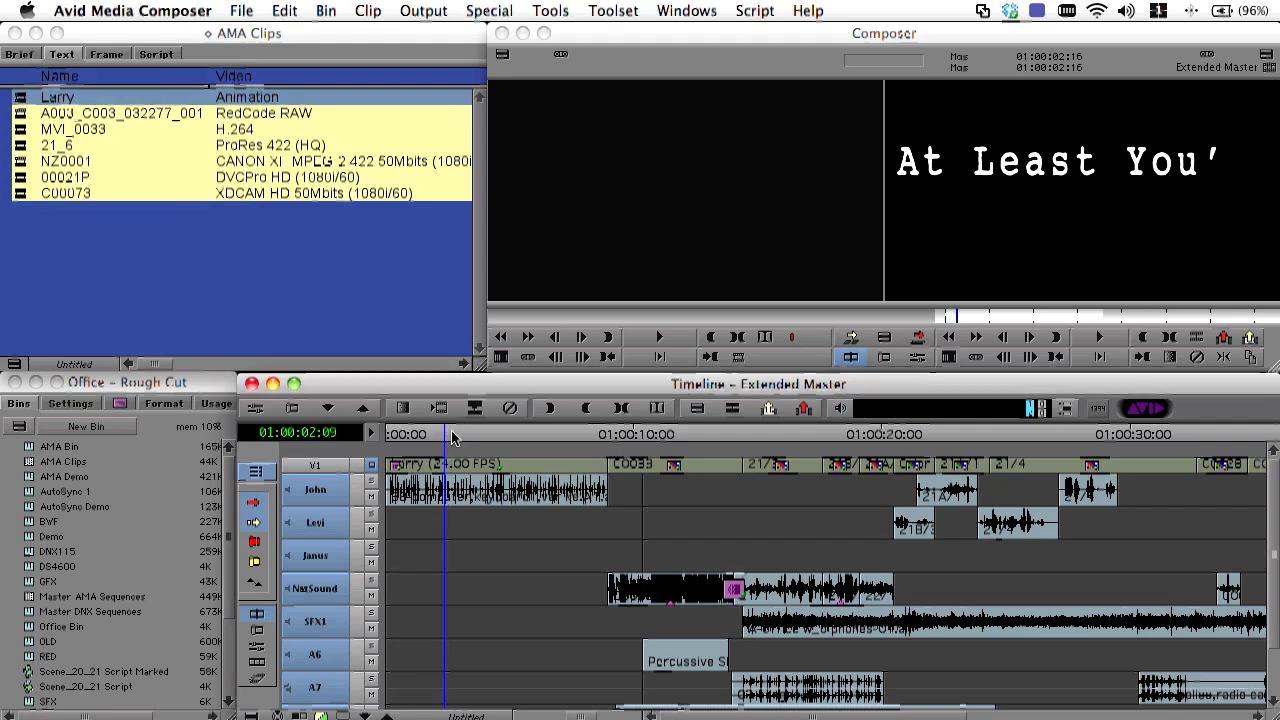
pyautogui.press('space')
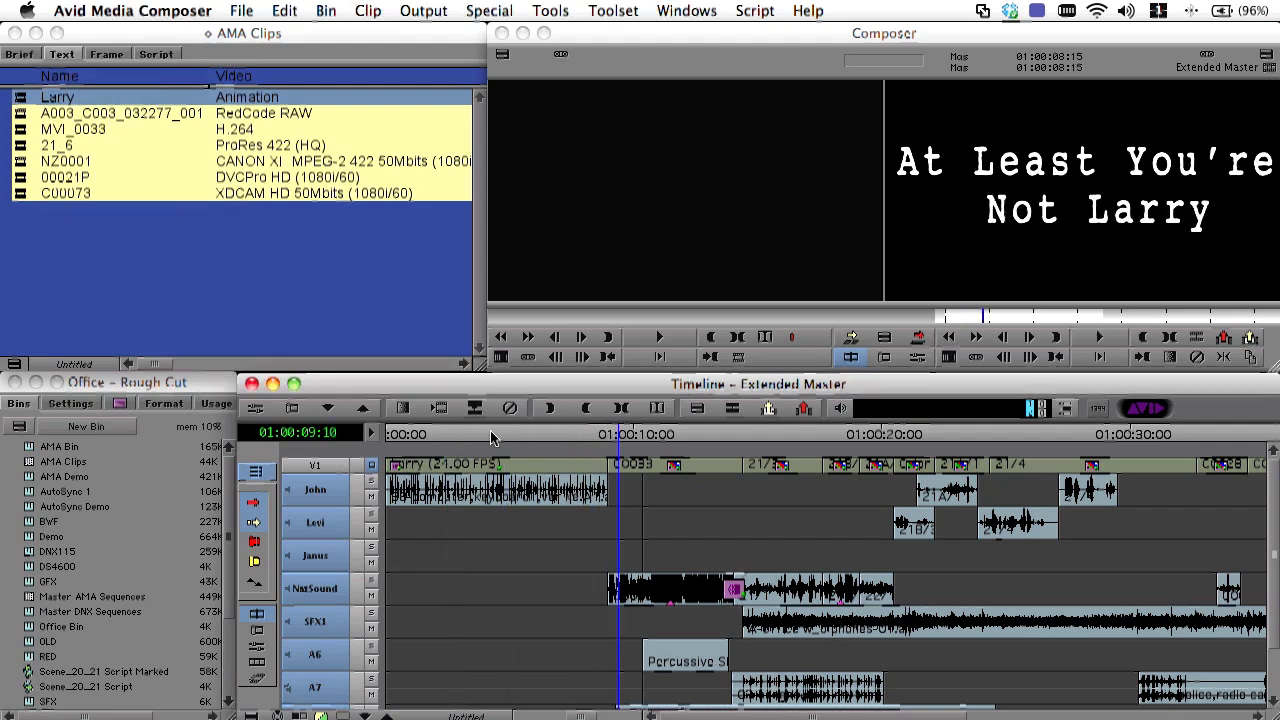
pyautogui.click(442, 434)
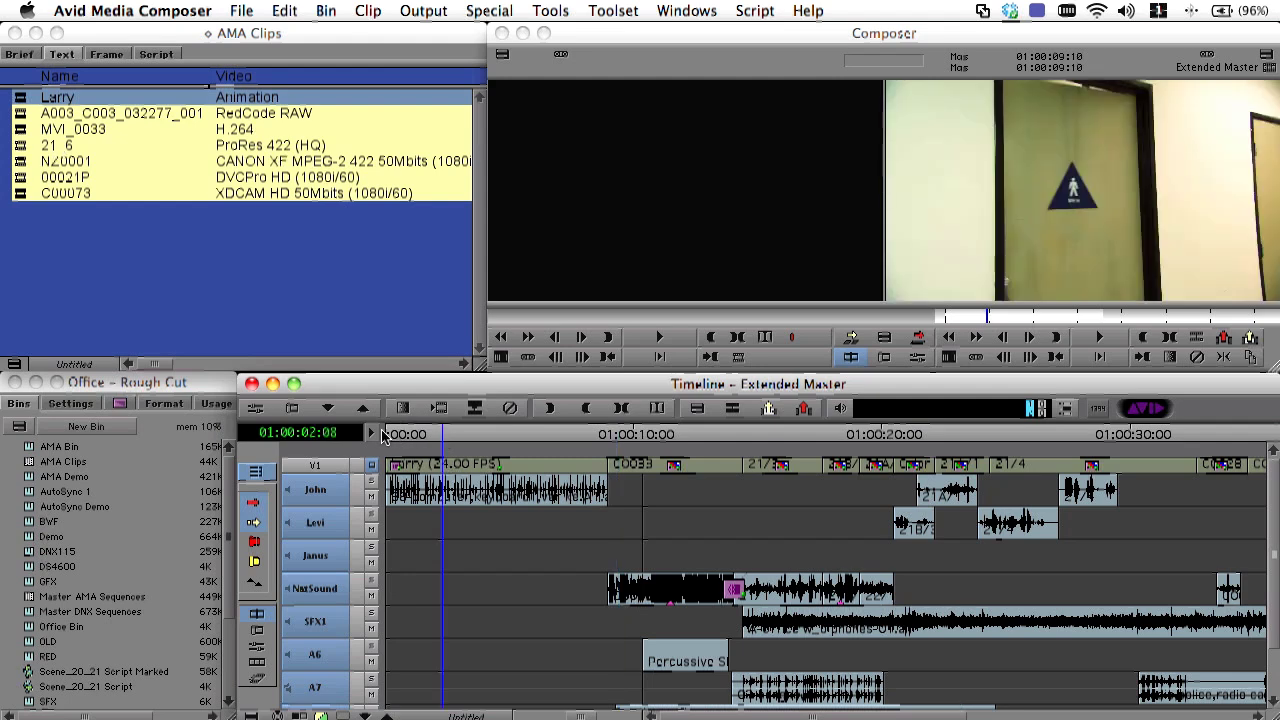
pyautogui.click(1102, 341)
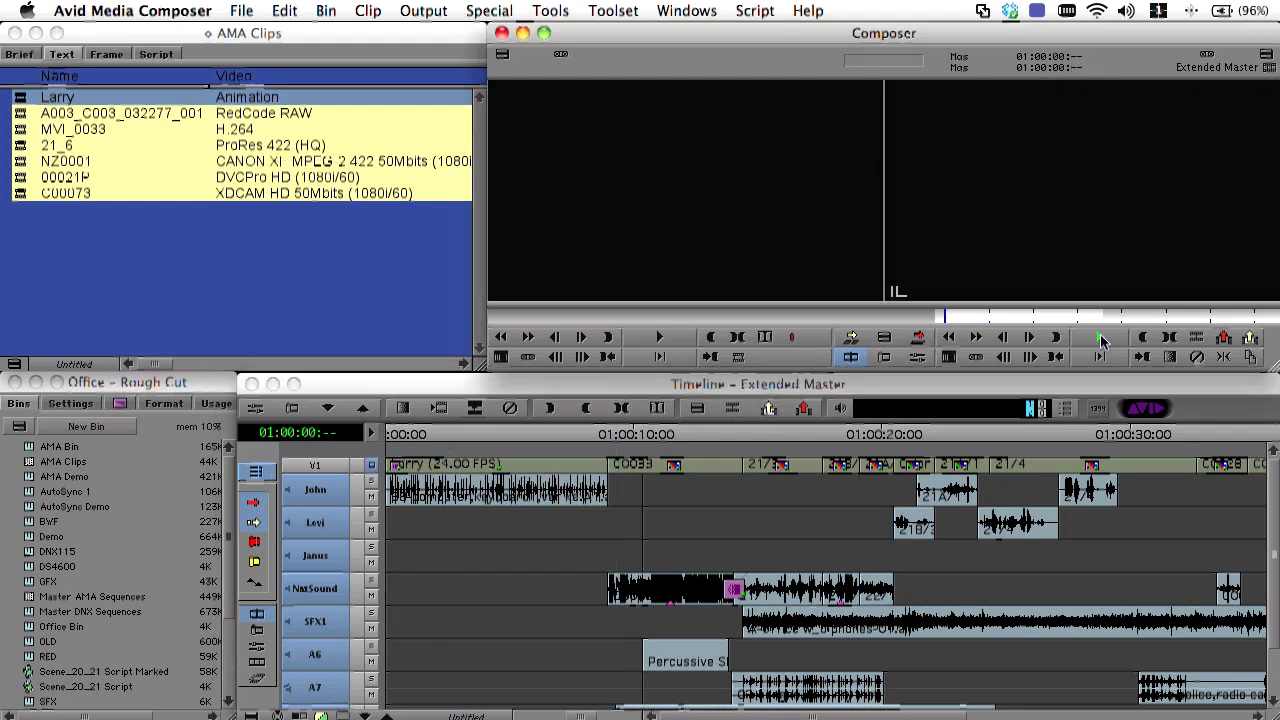
pyautogui.press('space')
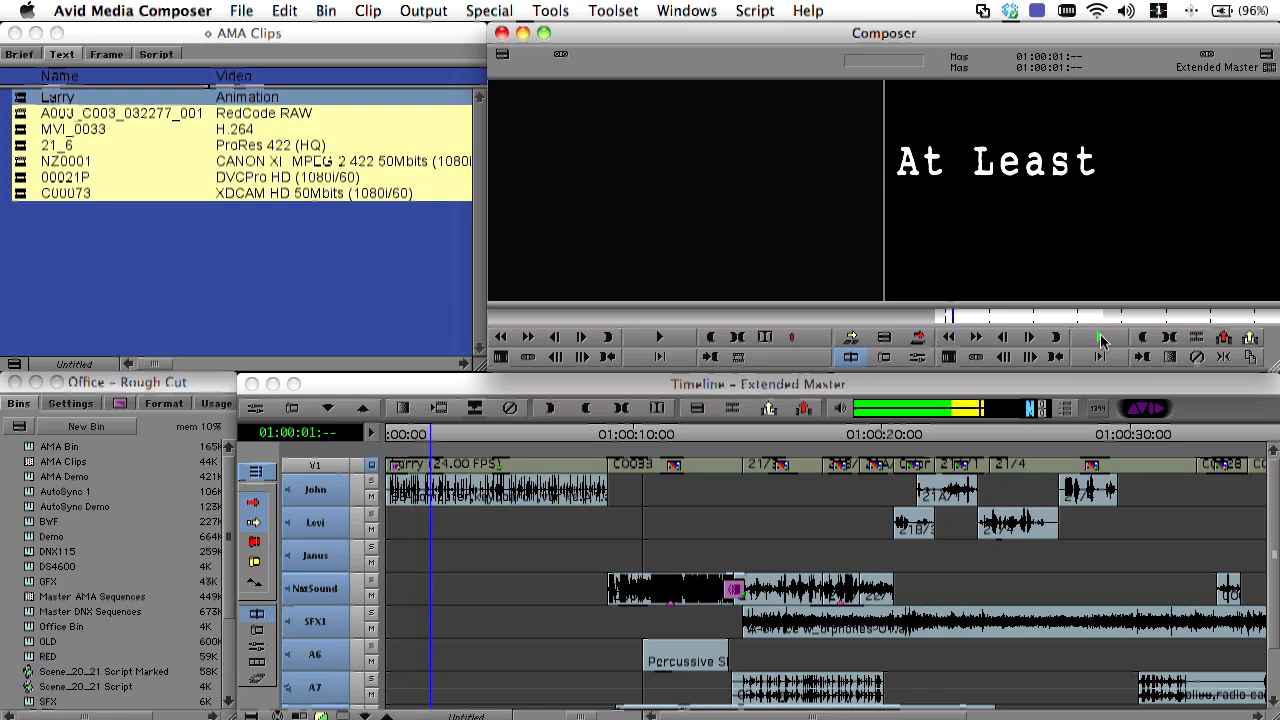